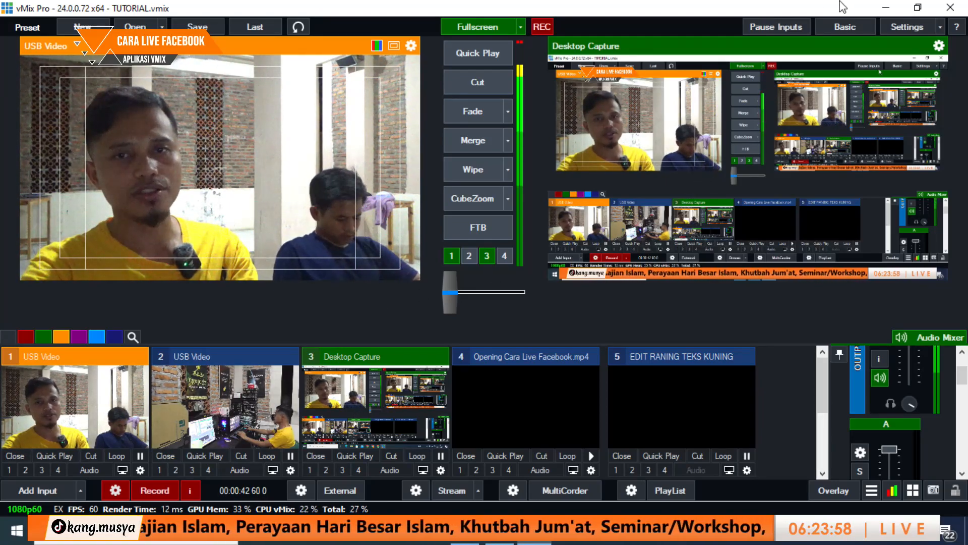
- Move the vMix (x64) desktop shortcut into the empty desktop area and return to vMix
click(883, 8)
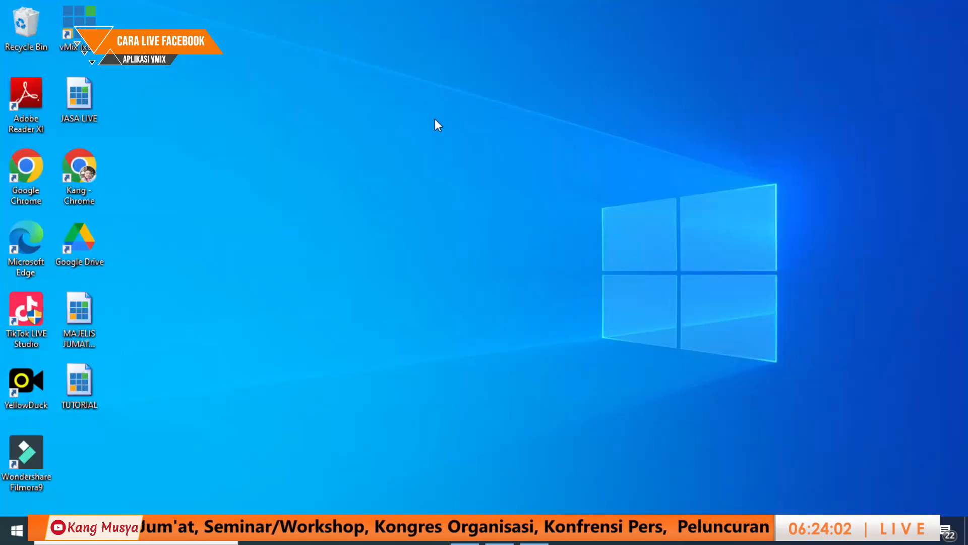
drag(89, 33, 361, 183)
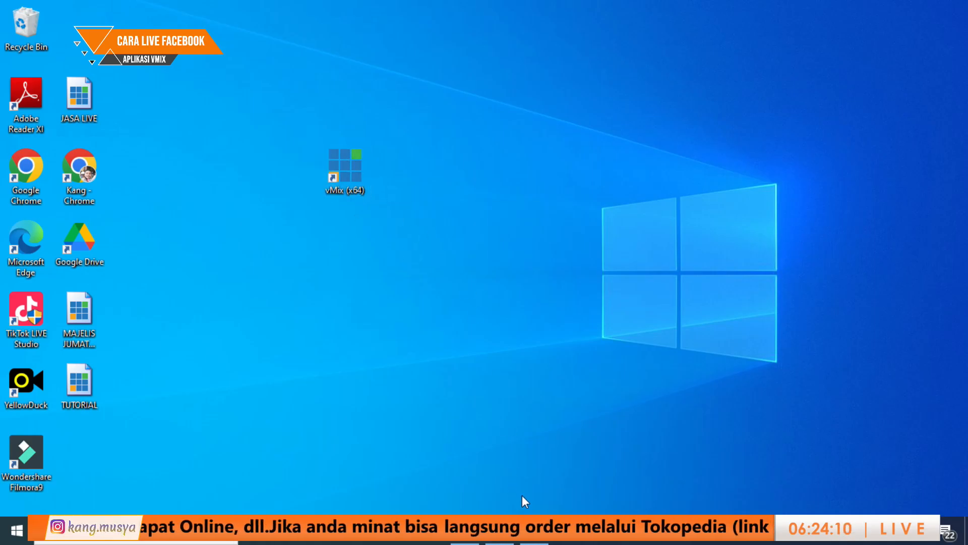
click(529, 534)
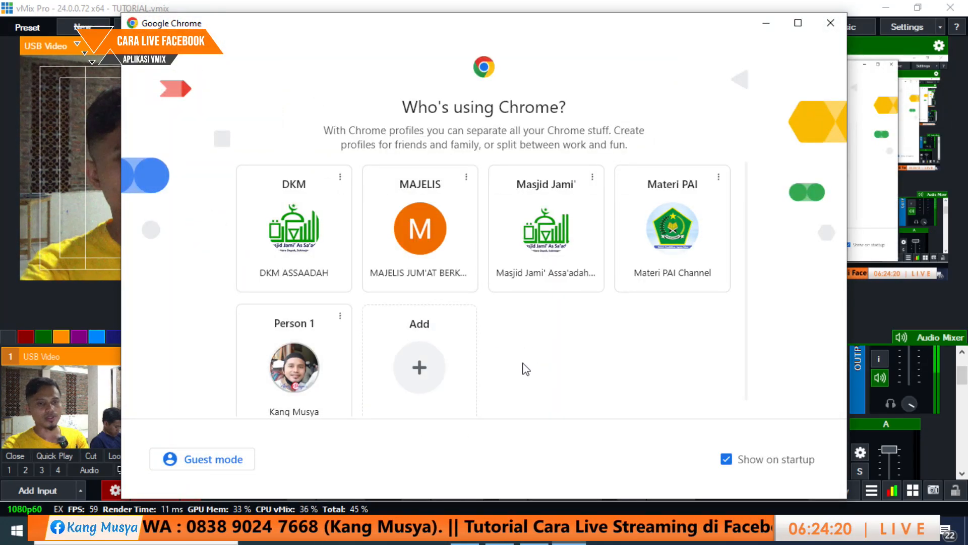
- Open Chrome with the Person 1 profile and maximize its window
scroll(527, 369, down, 1)
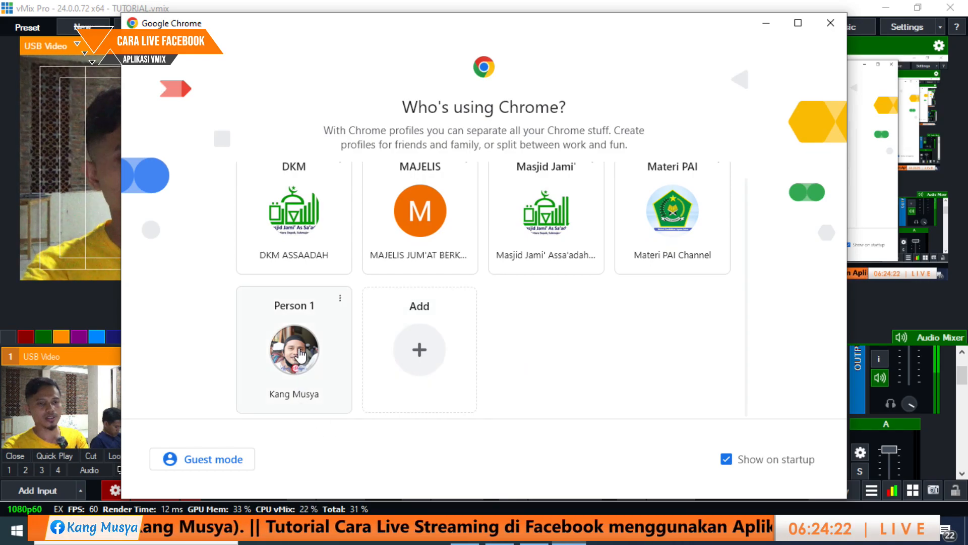
click(300, 354)
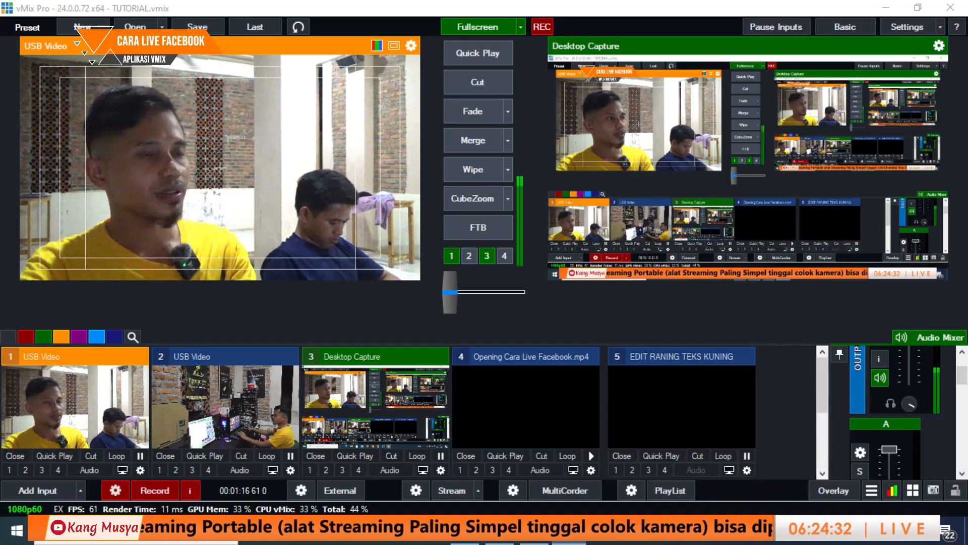
drag(967, 127, 540, 48)
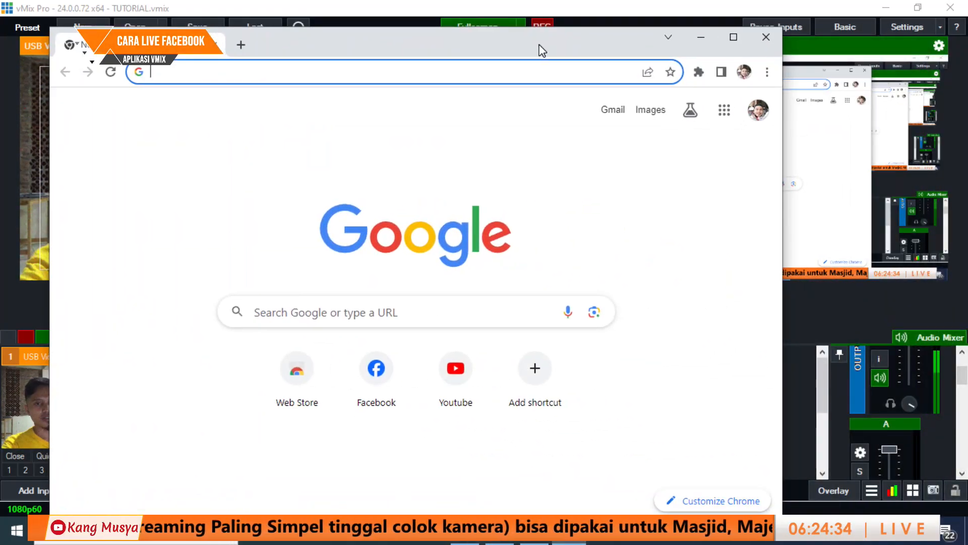
click(731, 39)
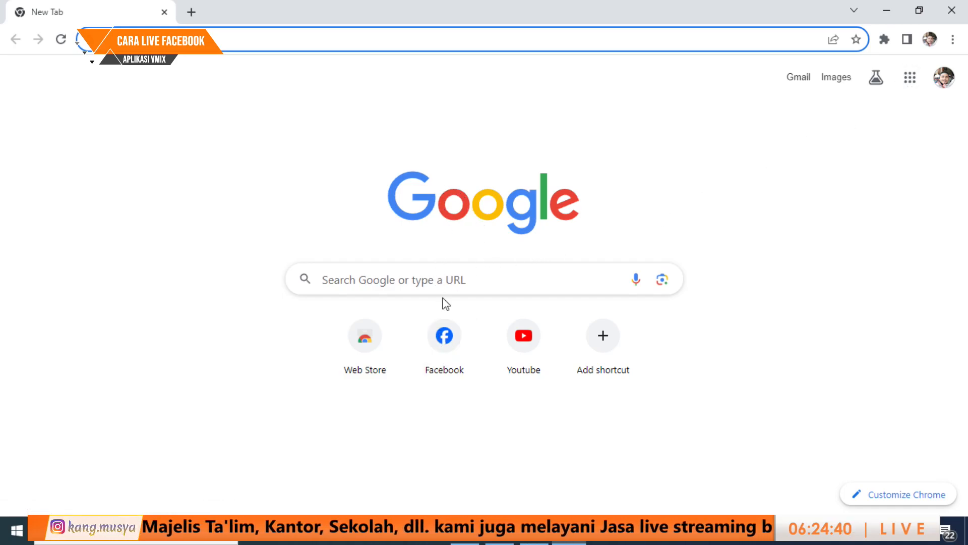
- Search Google for facebook and open the Facebook home feed
click(396, 278)
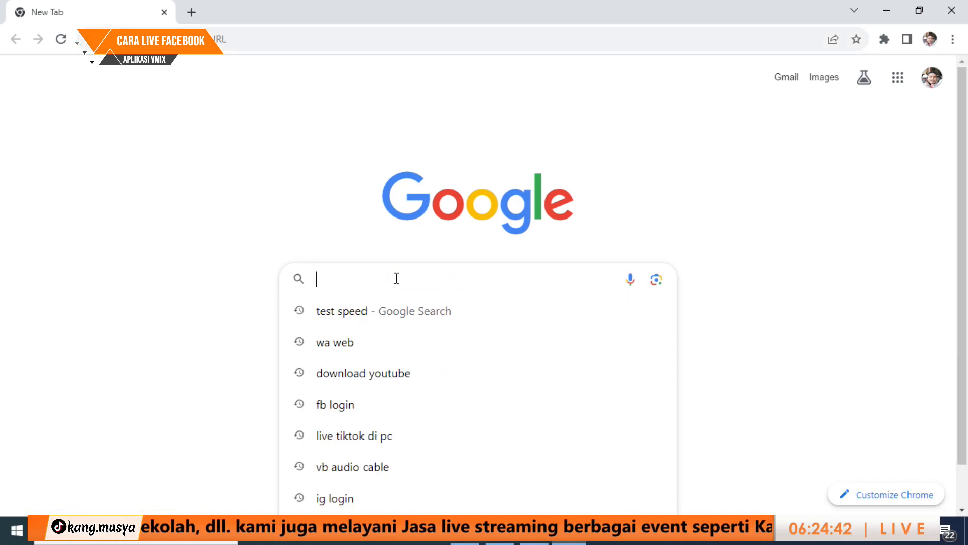
text(fa)
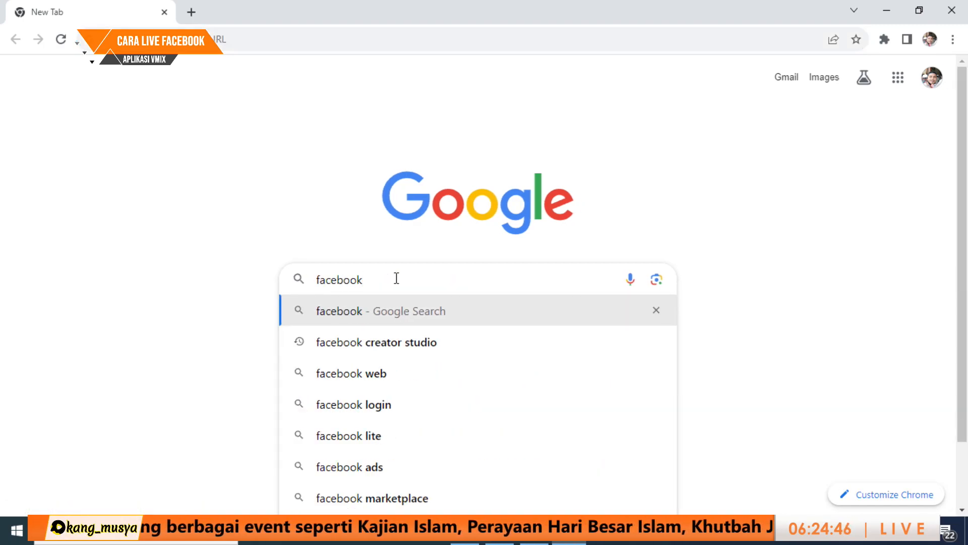
text(cebook)
key(Return)
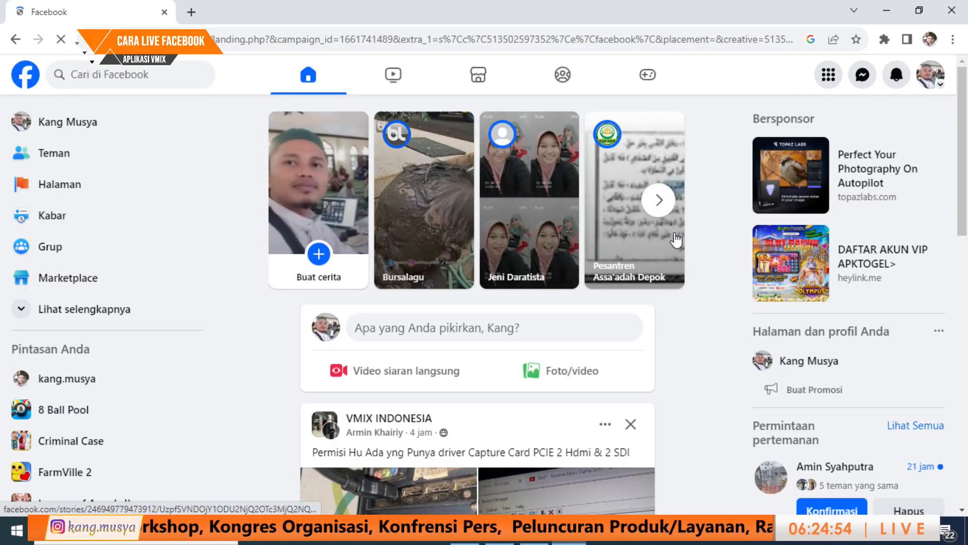
scroll(631, 335, down, 4)
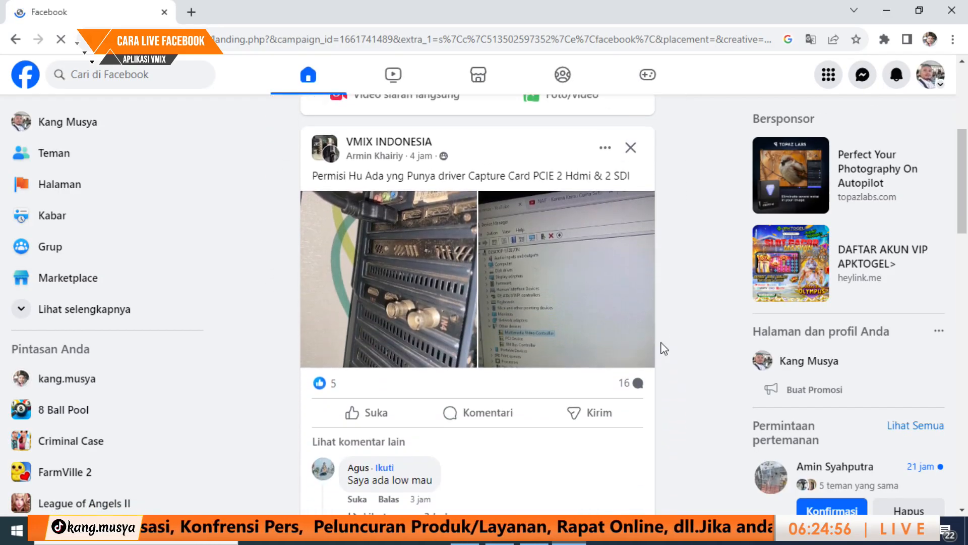
scroll(663, 348, up, 5)
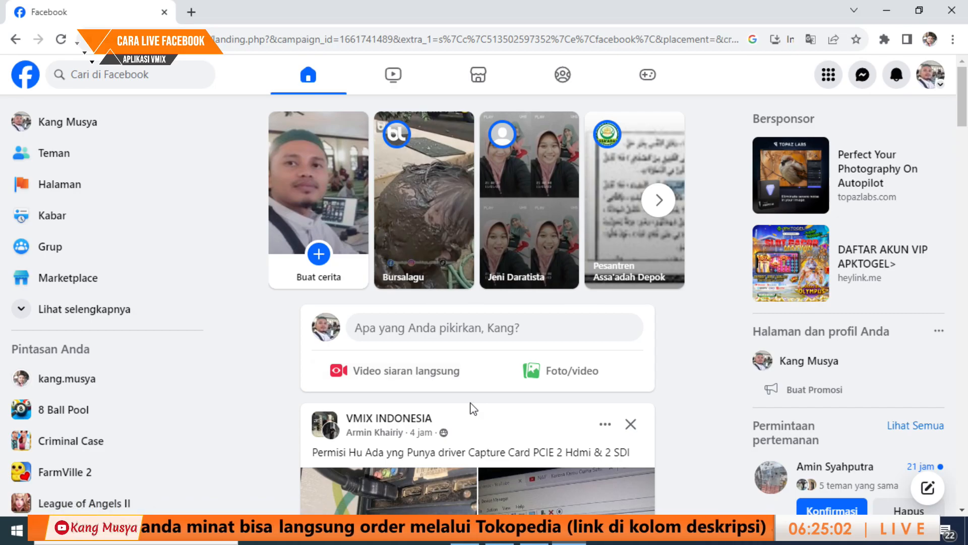
key(alt+Tab)
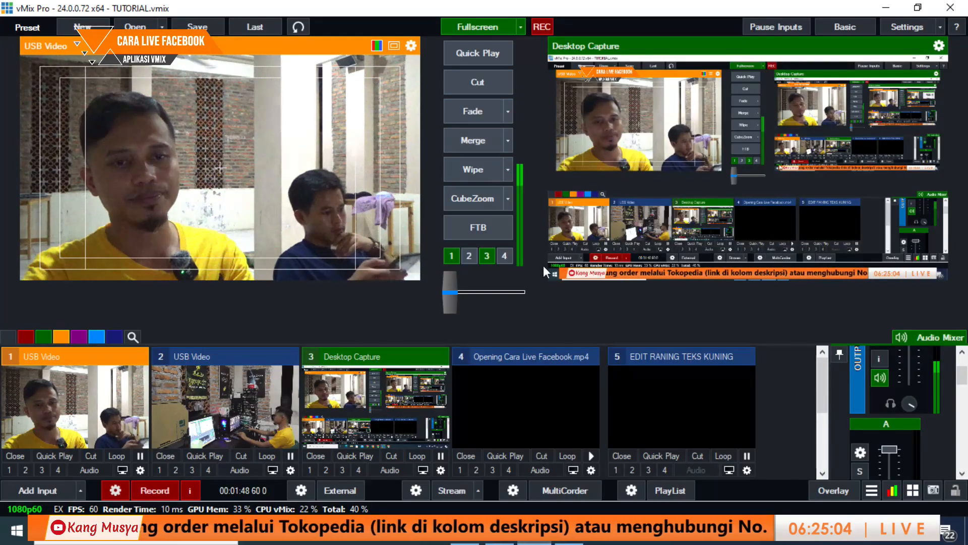
key(alt+Tab)
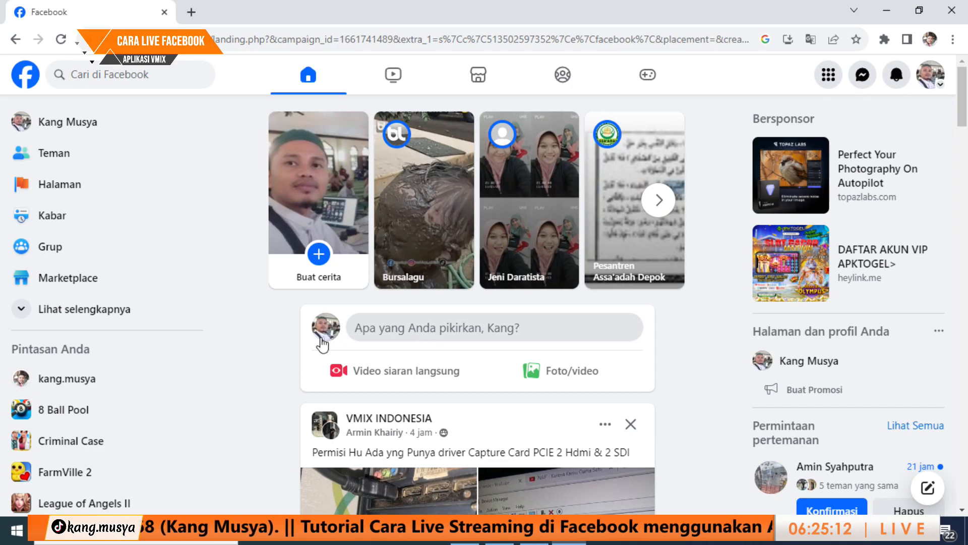
click(931, 81)
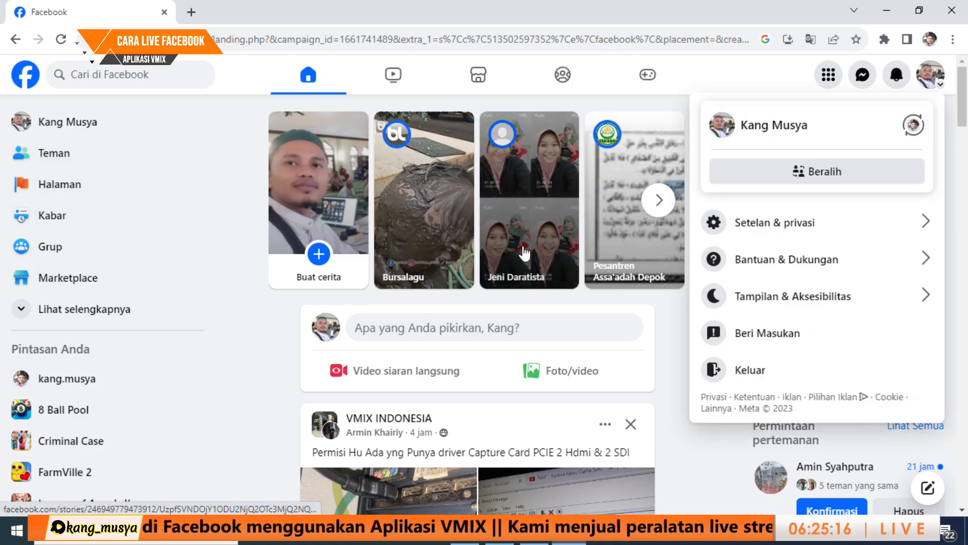
click(630, 328)
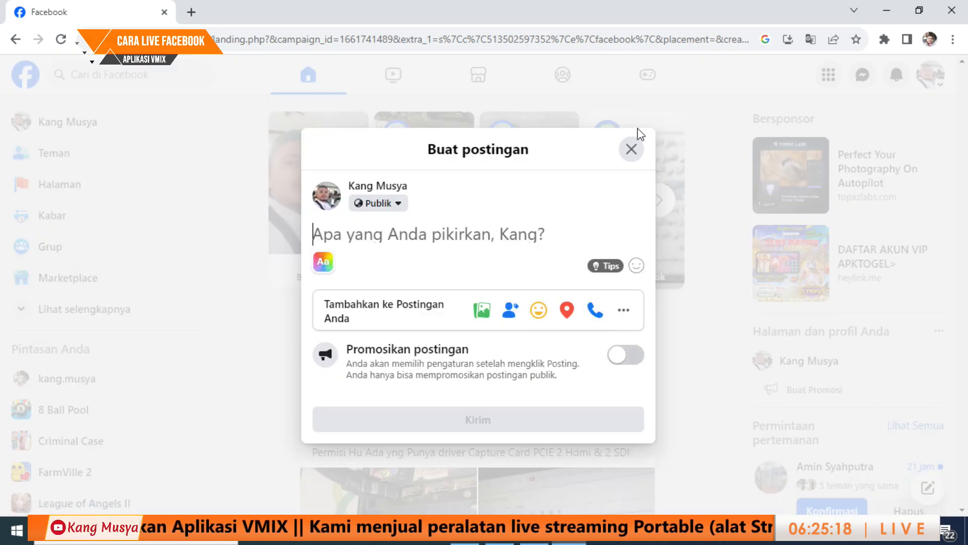
click(631, 150)
- Start a live video from the Facebook feed and choose Lakukan siaran langsung on the live producer page
click(399, 372)
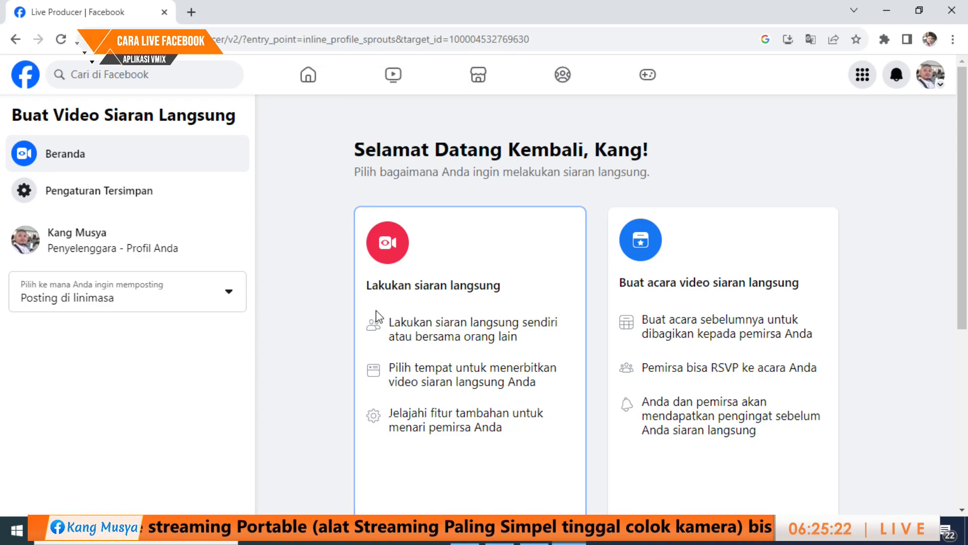
scroll(376, 316, down, 6)
scroll(391, 350, up, 6)
scroll(395, 351, down, 6)
click(459, 248)
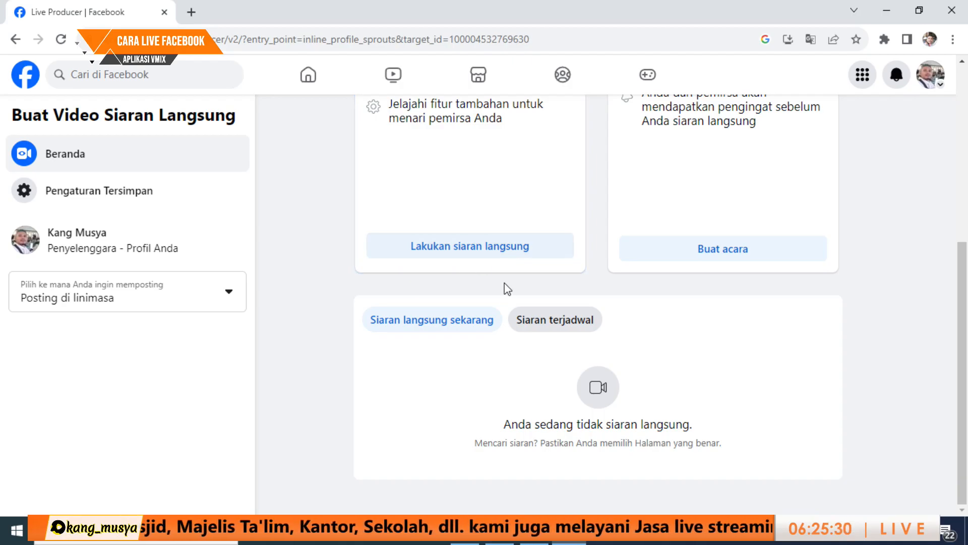
scroll(499, 282, up, 6)
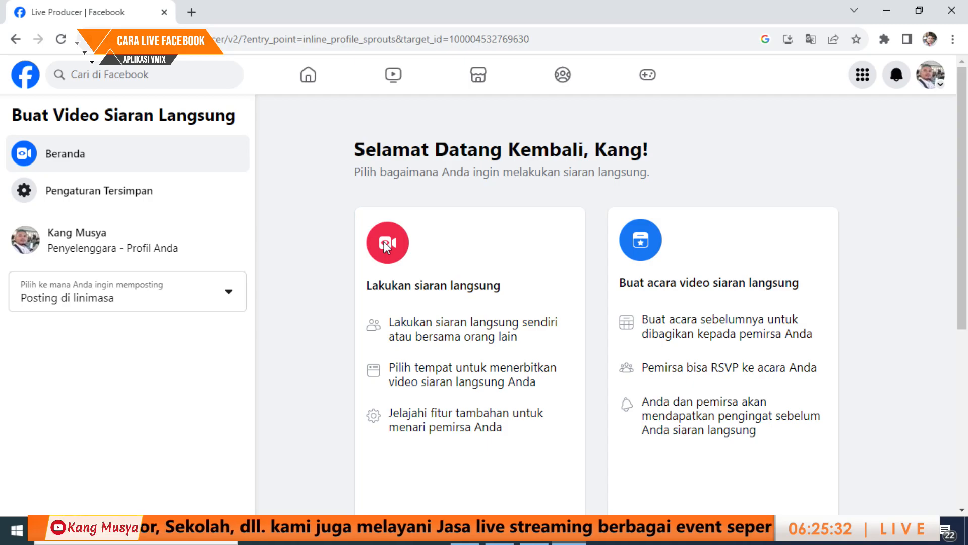
scroll(388, 252, down, 6)
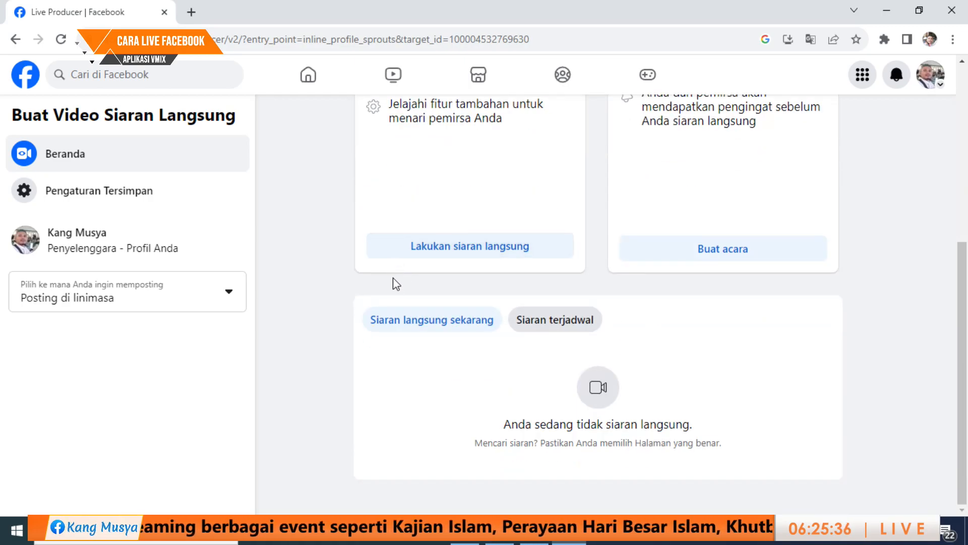
click(543, 538)
click(573, 539)
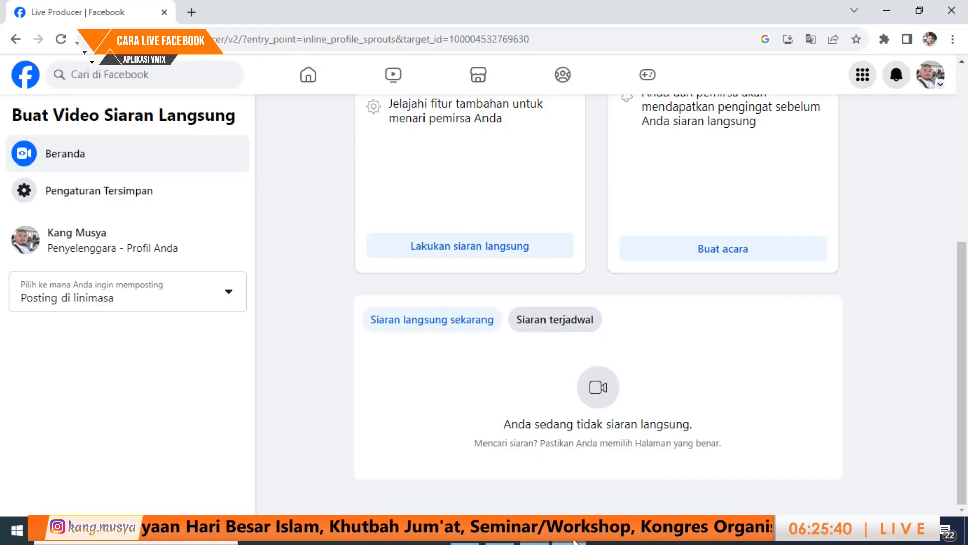
click(473, 247)
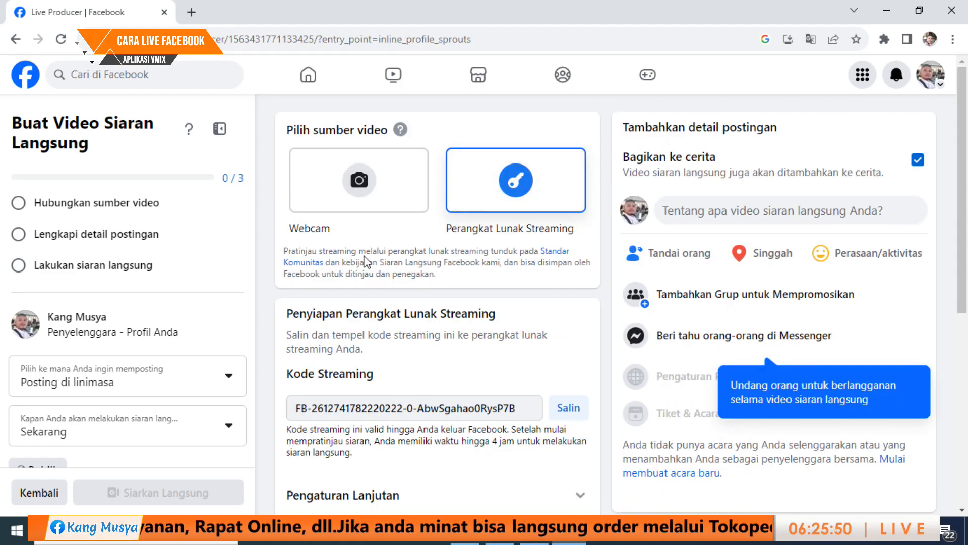
- Try Webcam as the live video source and dismiss the camera and microphone permission request
click(305, 190)
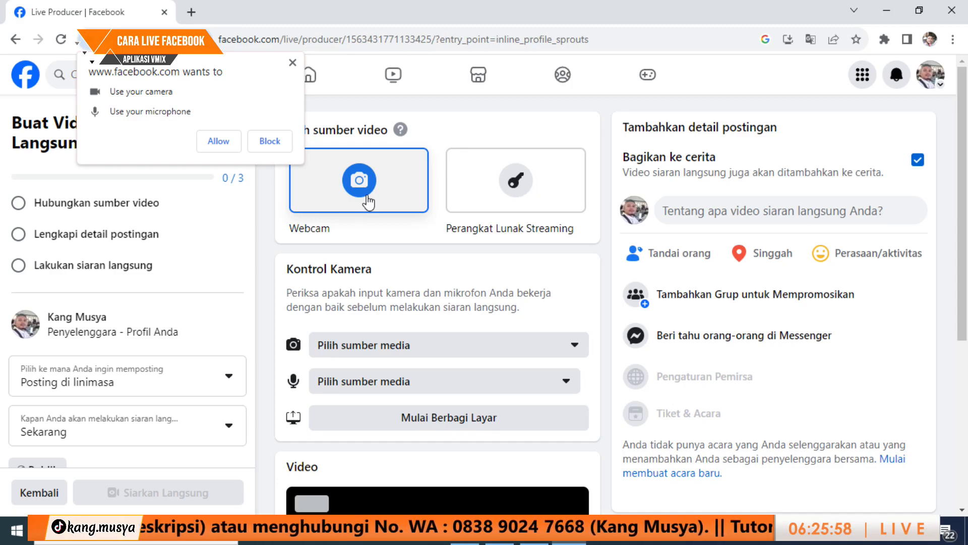
click(534, 532)
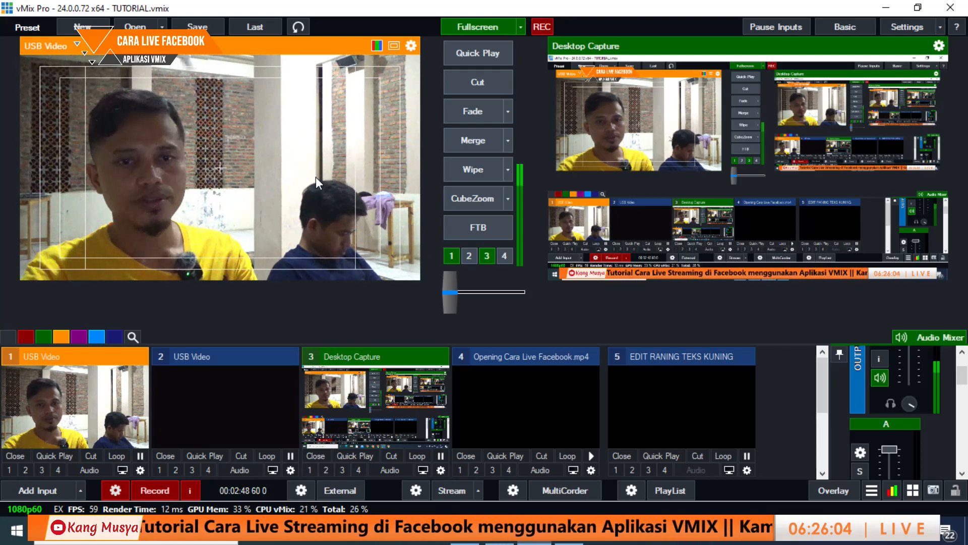
click(568, 532)
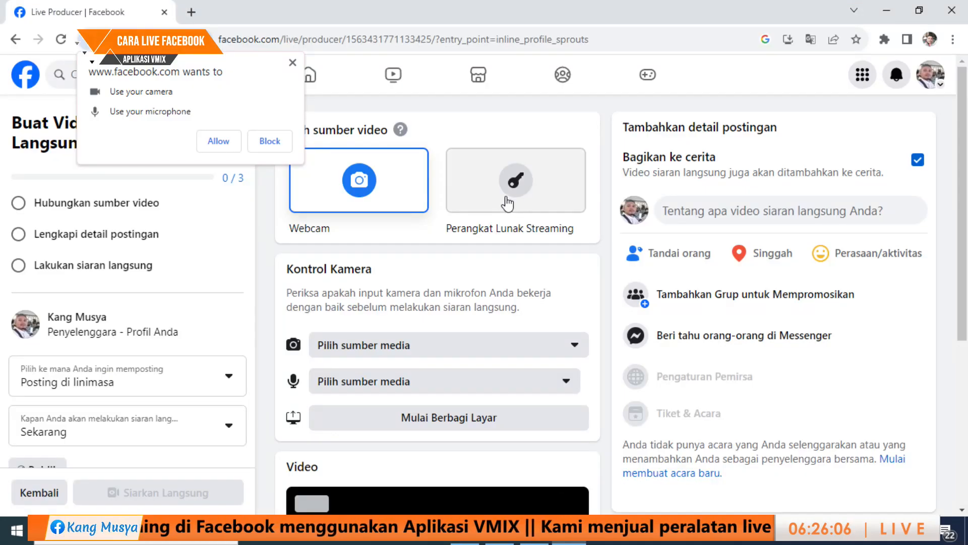
click(292, 63)
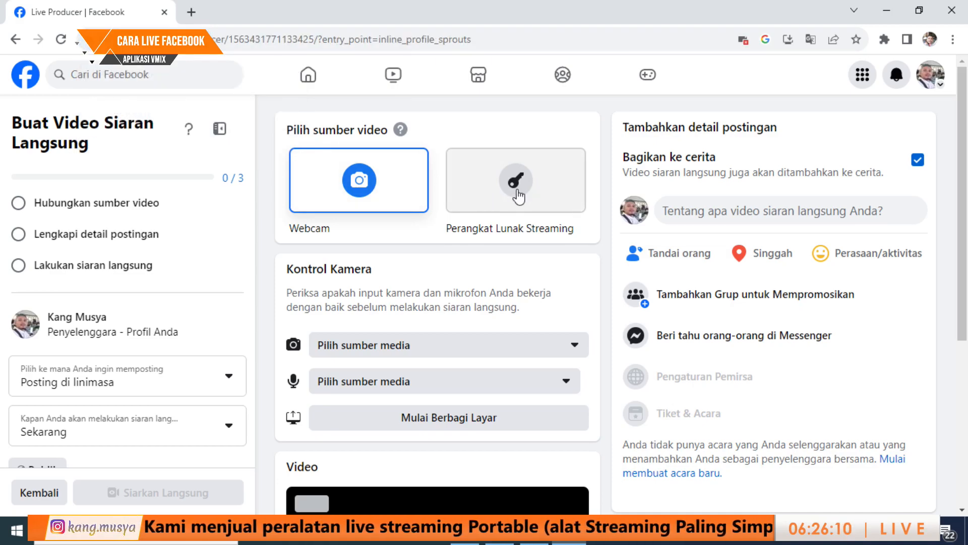
click(535, 534)
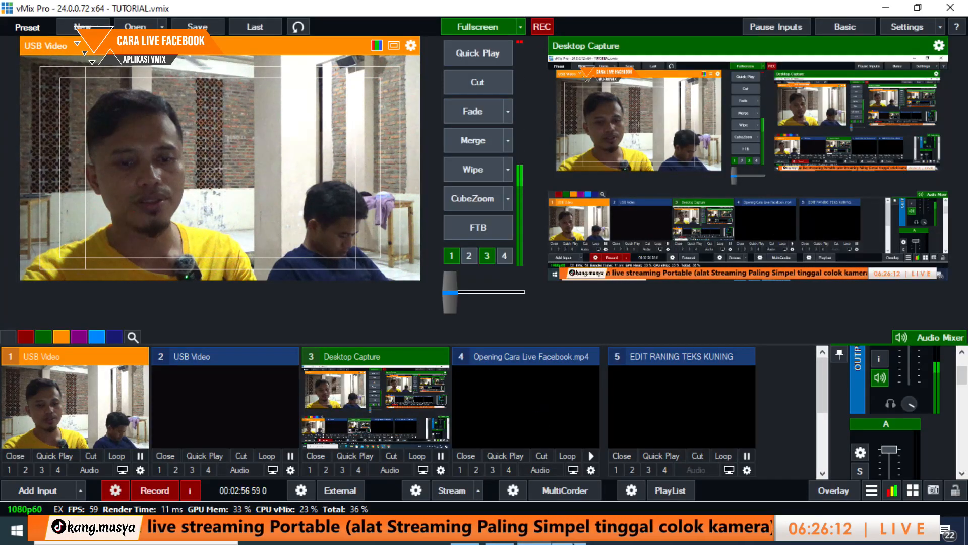
key(alt+Tab)
- Choose Perangkat Lunak Streaming as the video source and copy the streaming key
click(483, 178)
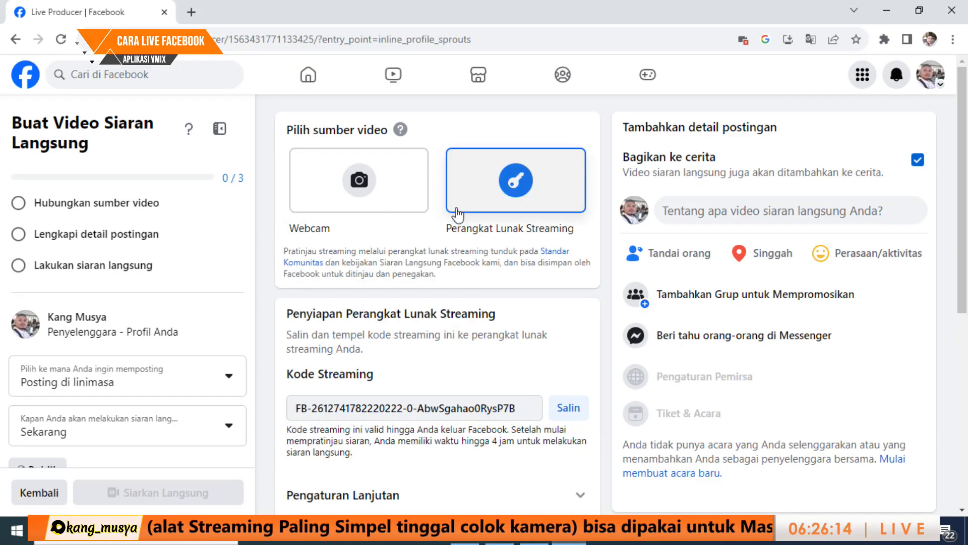
scroll(459, 252, down, 4)
scroll(463, 292, up, 3)
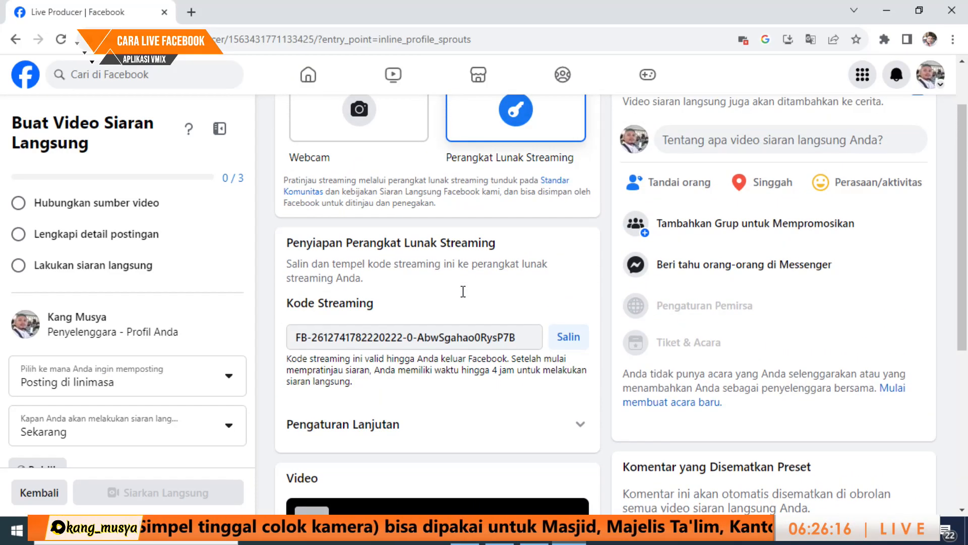
scroll(462, 295, up, 1)
scroll(444, 288, down, 3)
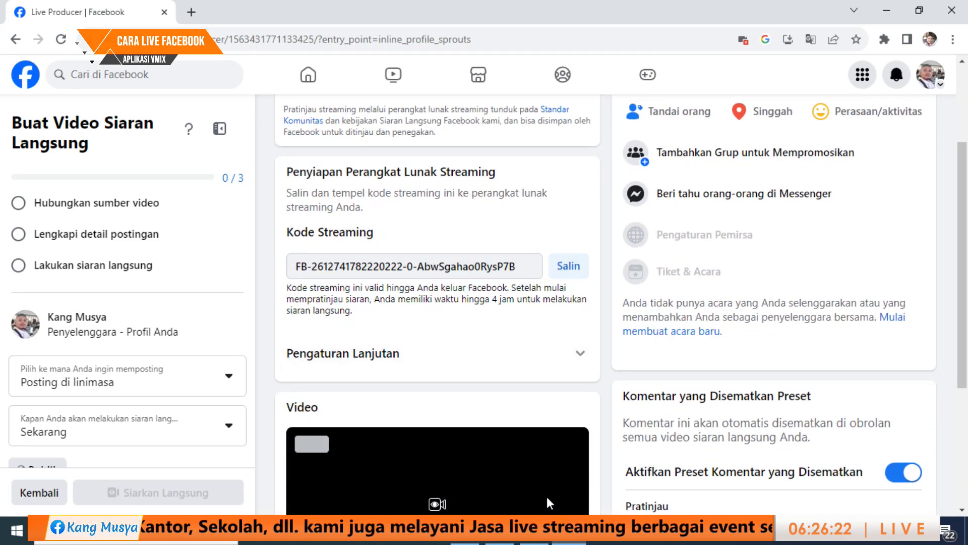
click(568, 268)
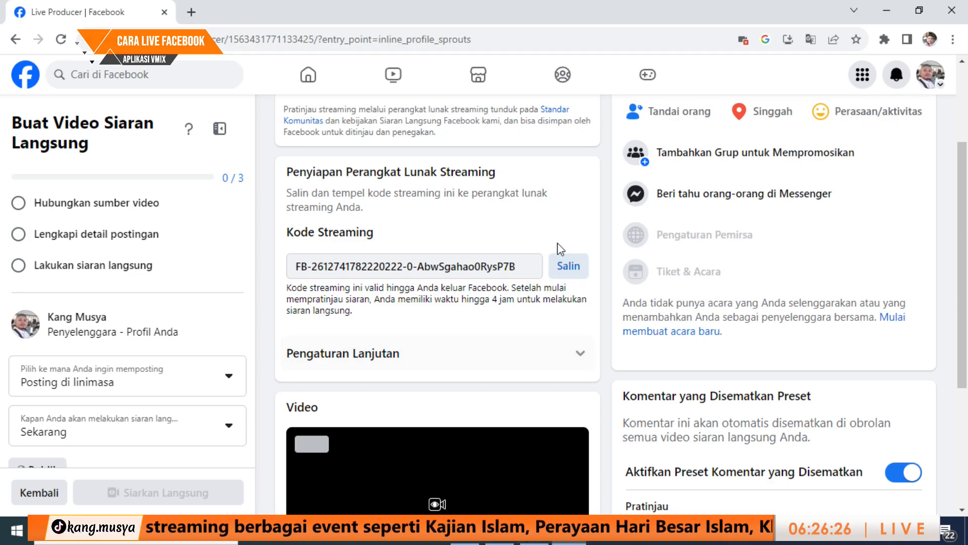
- Switch to vMix and replace the stream key in the streaming settings with the copied Facebook key
click(529, 541)
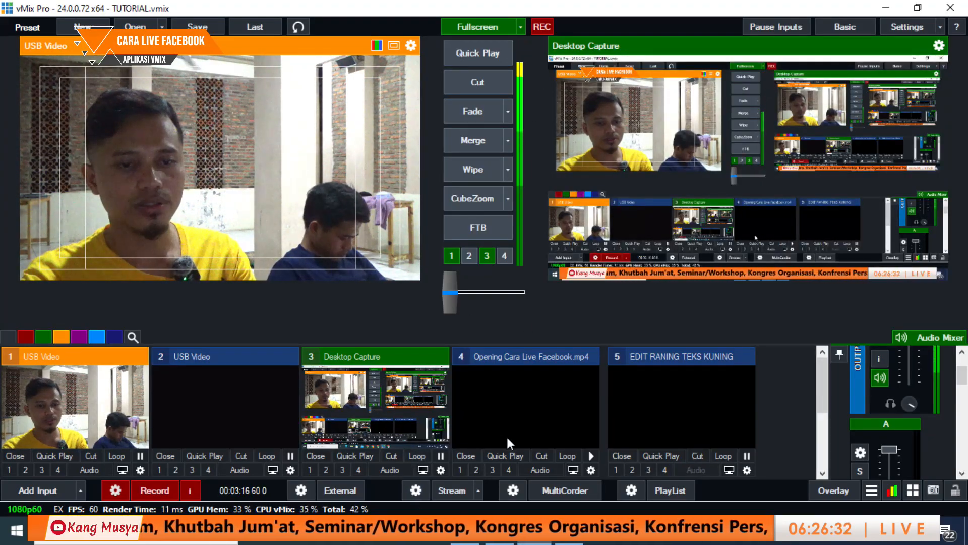
click(416, 490)
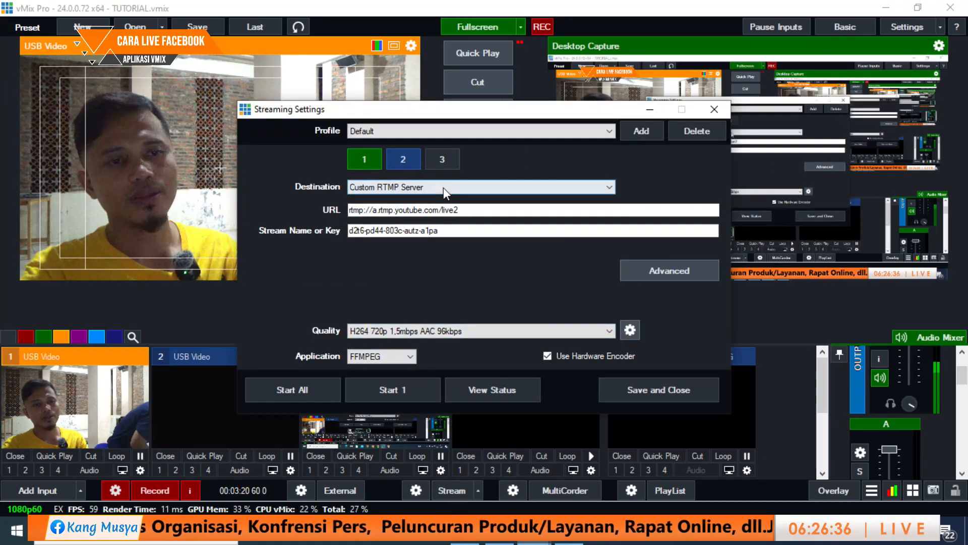
drag(460, 231, 285, 230)
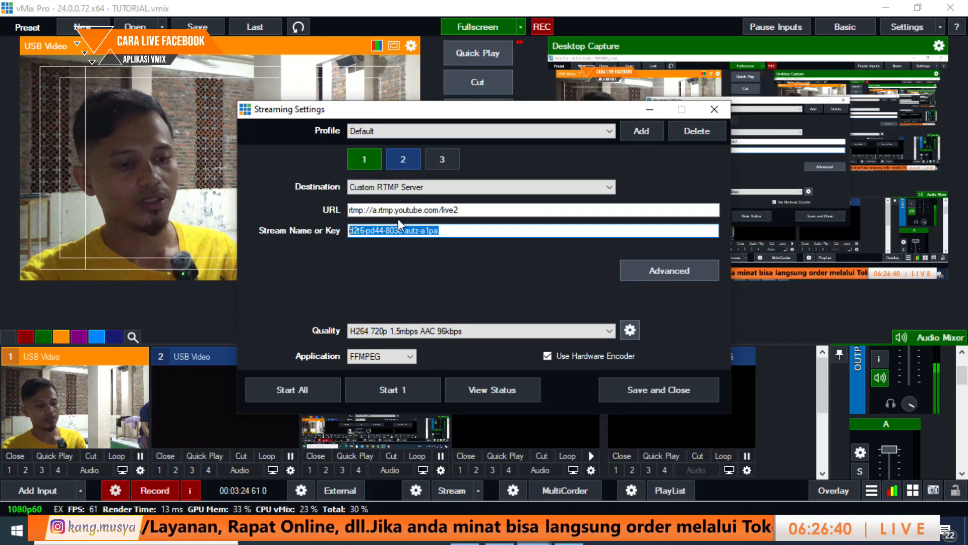
key(ctrl+v)
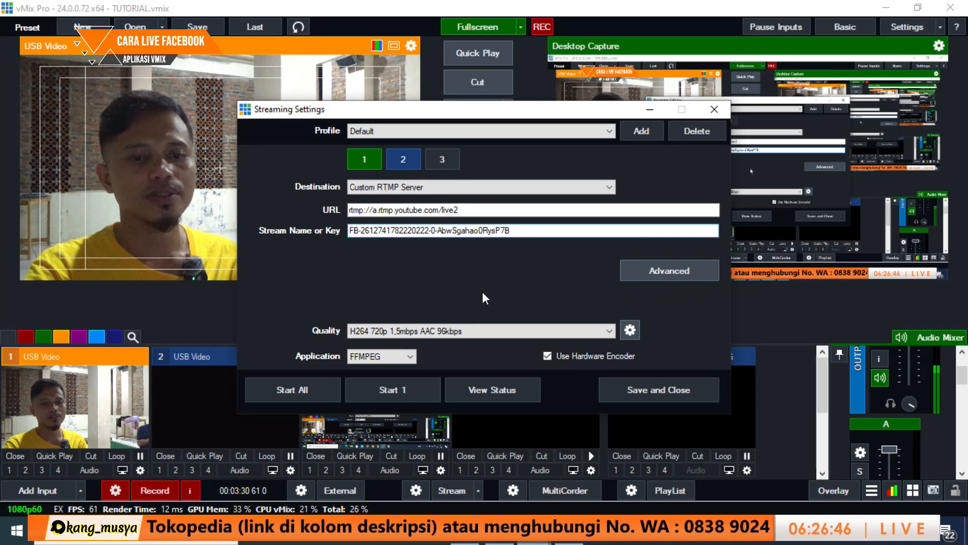
- Switch to the Facebook live producer page, expand Pengaturan Lanjutan and copy the URL Server value
click(569, 532)
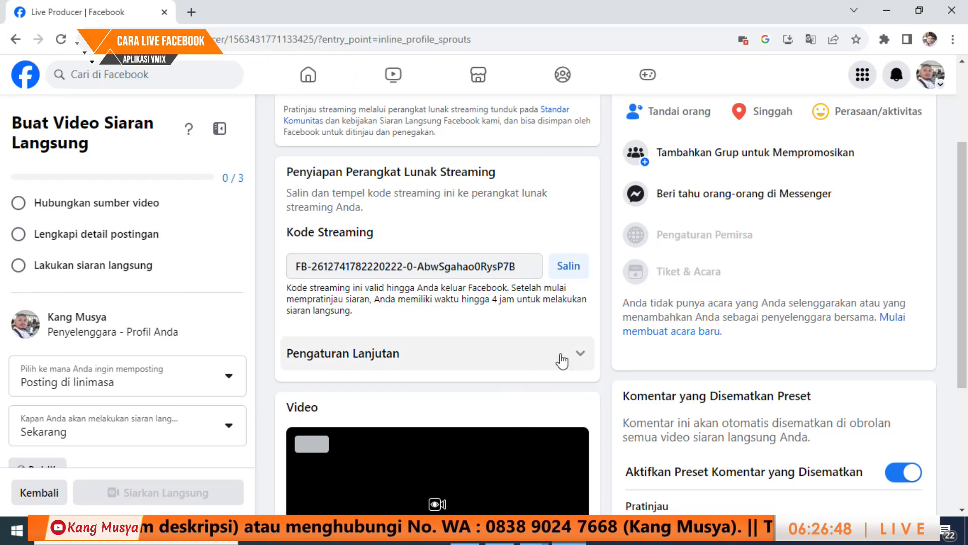
click(580, 361)
click(581, 362)
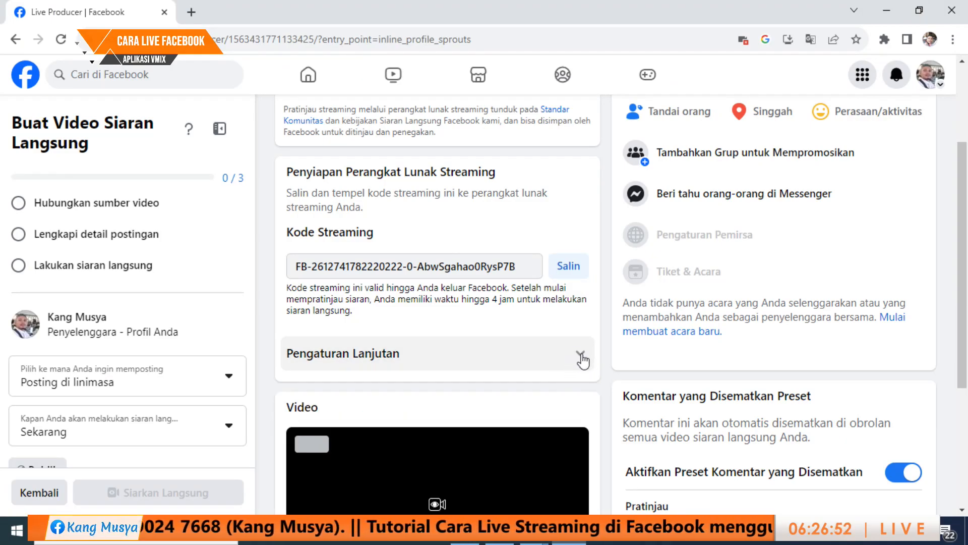
click(581, 360)
scroll(514, 411, down, 4)
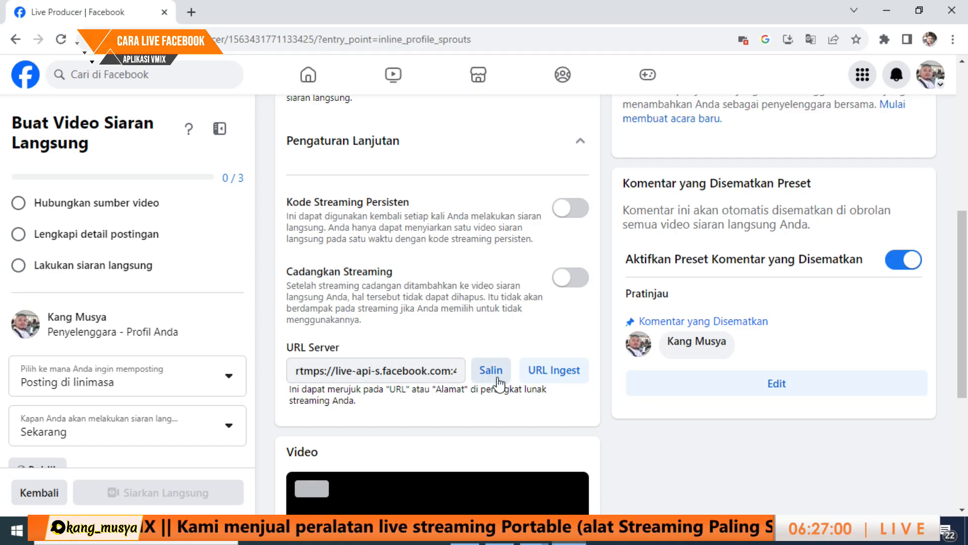
- Return to the vMix streaming settings and replace the URL with rtmps://live-api-s.facebook.com:443/rtmp/
mouse_move(535, 540)
click(579, 466)
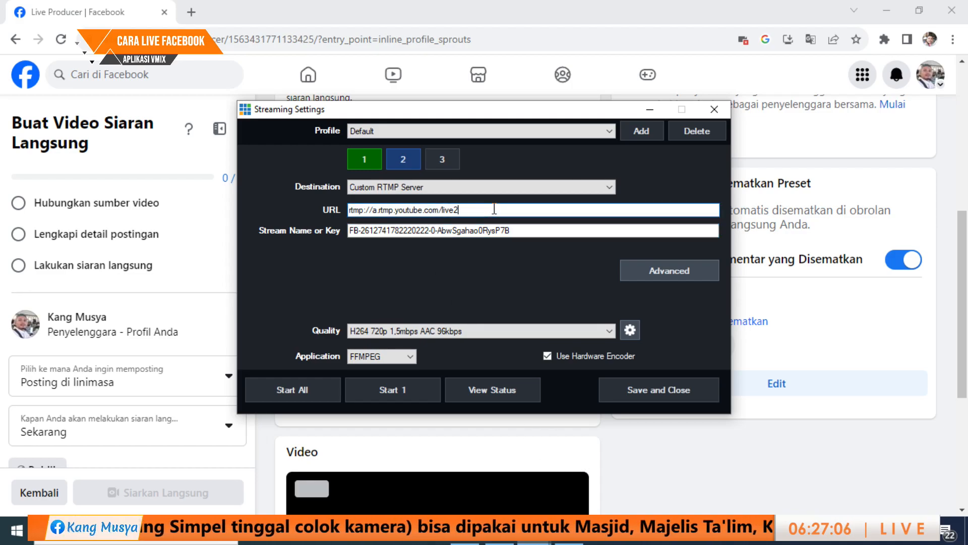
drag(479, 118, 655, 170)
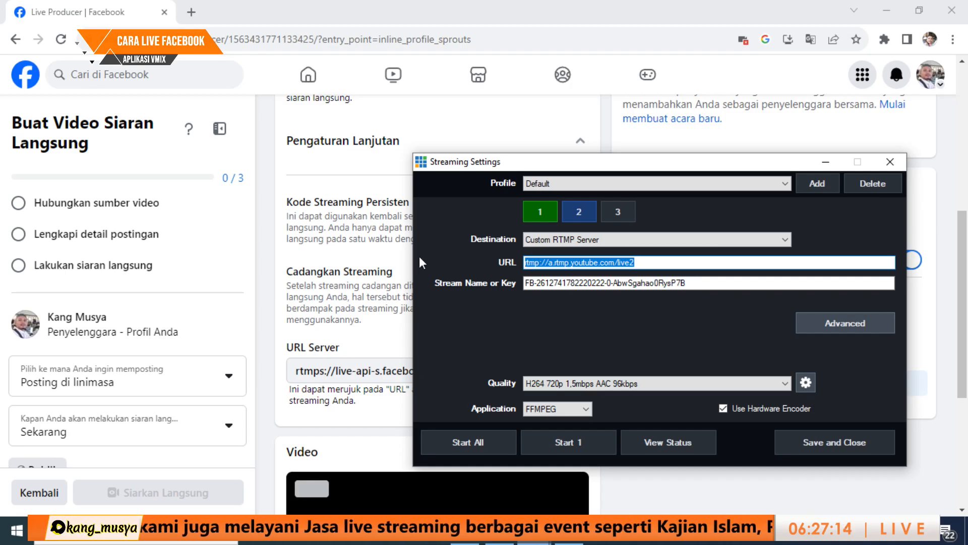
key(BackSpace)
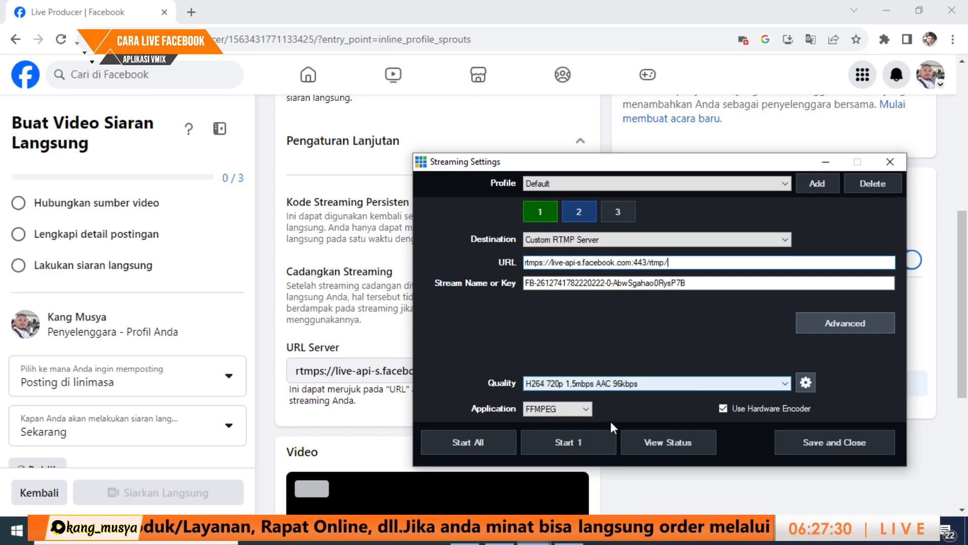
click(505, 488)
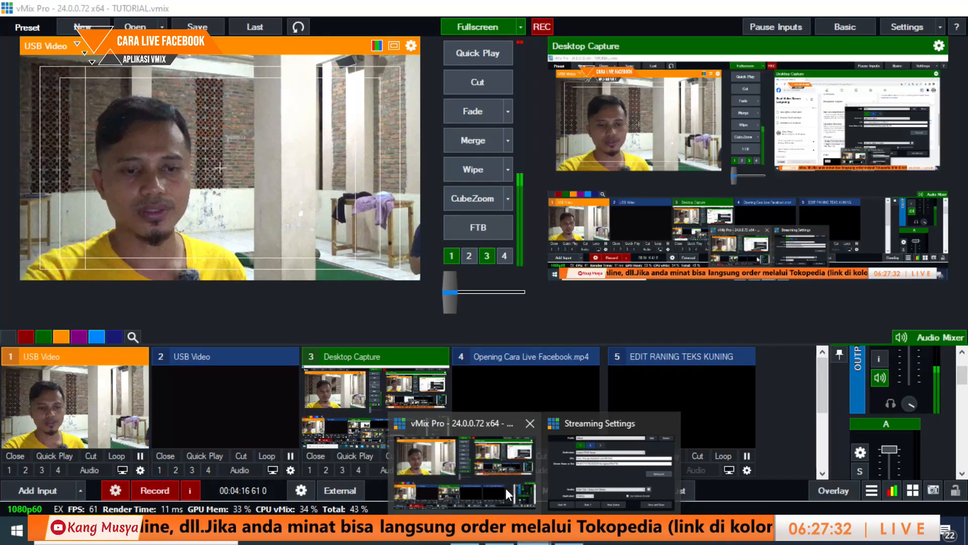
click(517, 433)
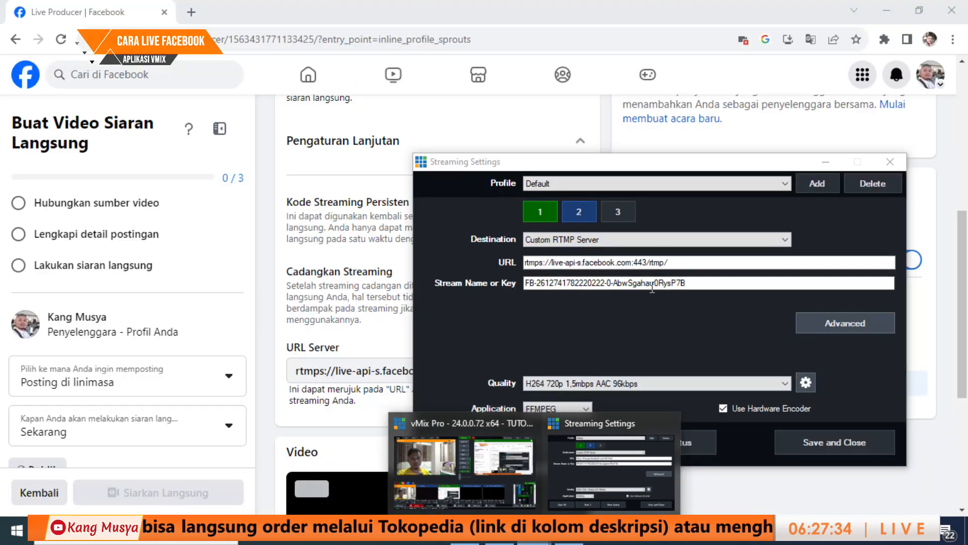
click(634, 491)
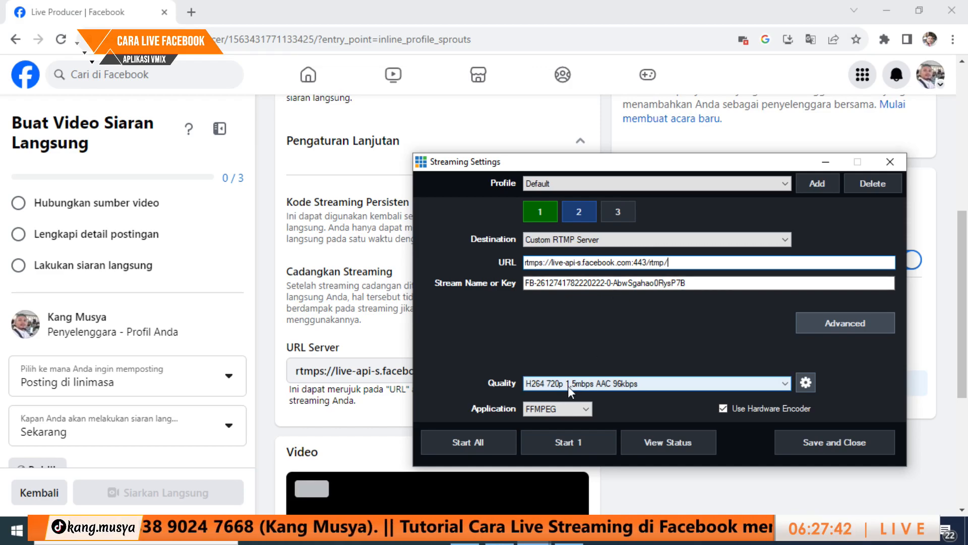
- Run Google's internet speed test from a new browser tab using the search test speed, and close that tab after reading the results
click(191, 12)
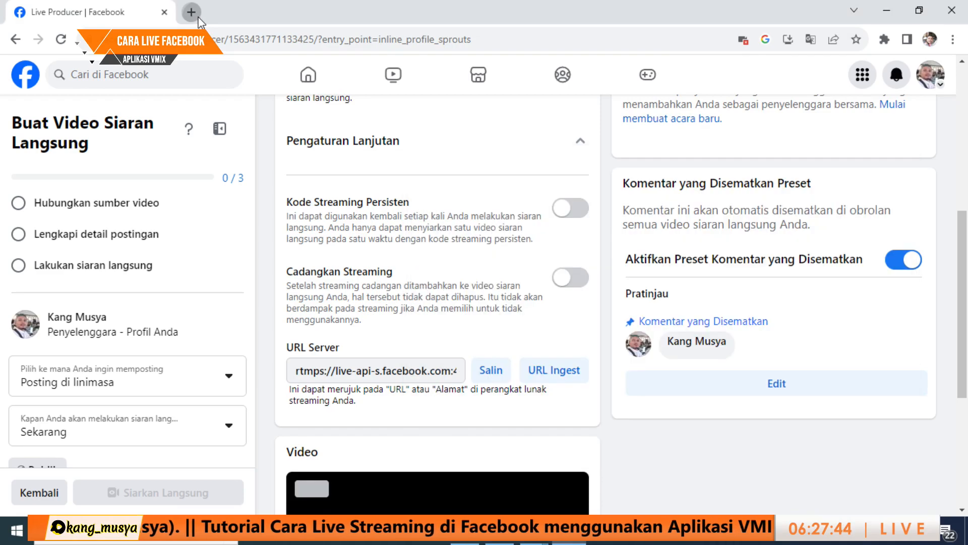
click(422, 281)
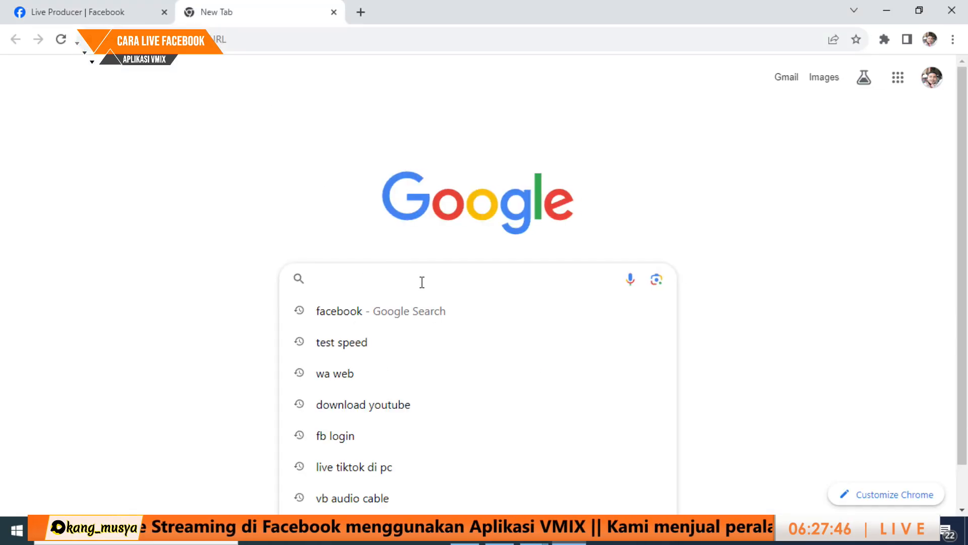
click(373, 338)
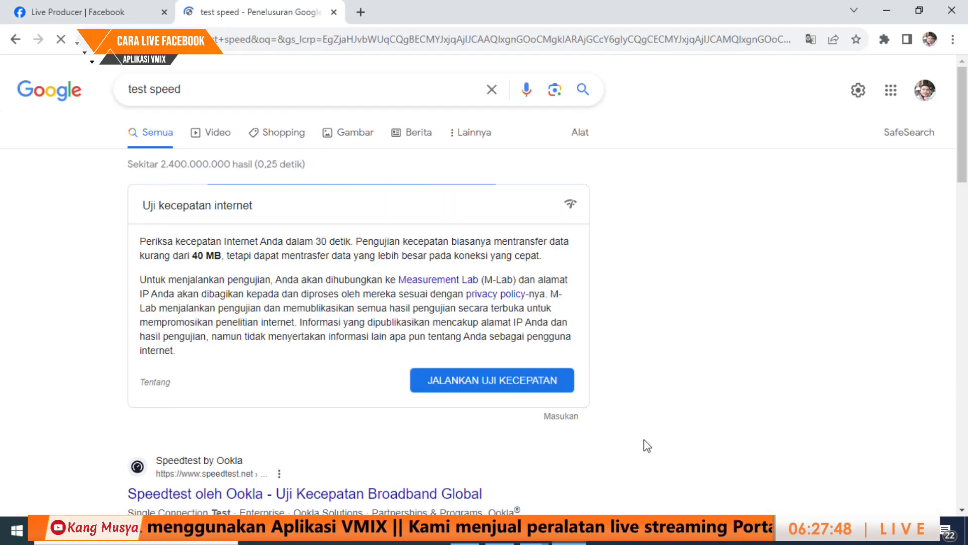
click(528, 385)
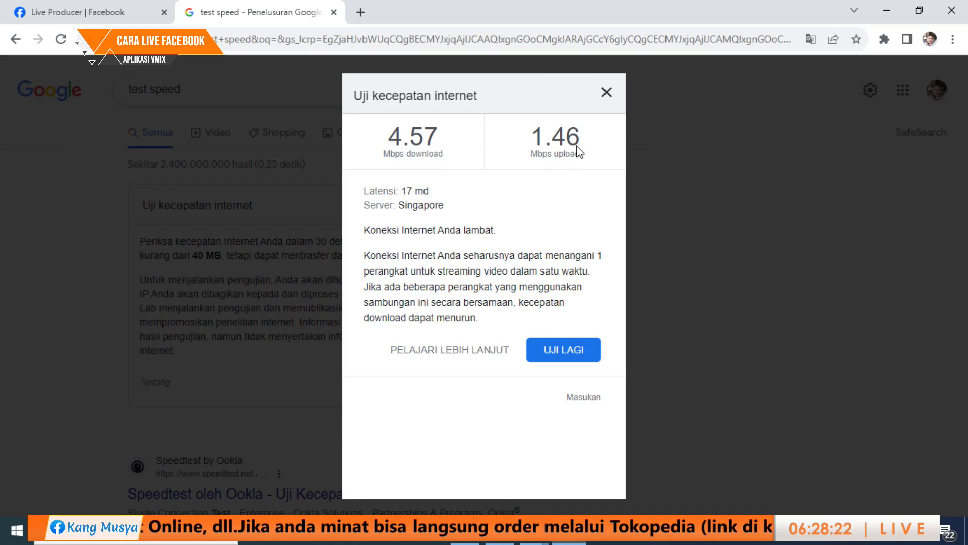
click(606, 92)
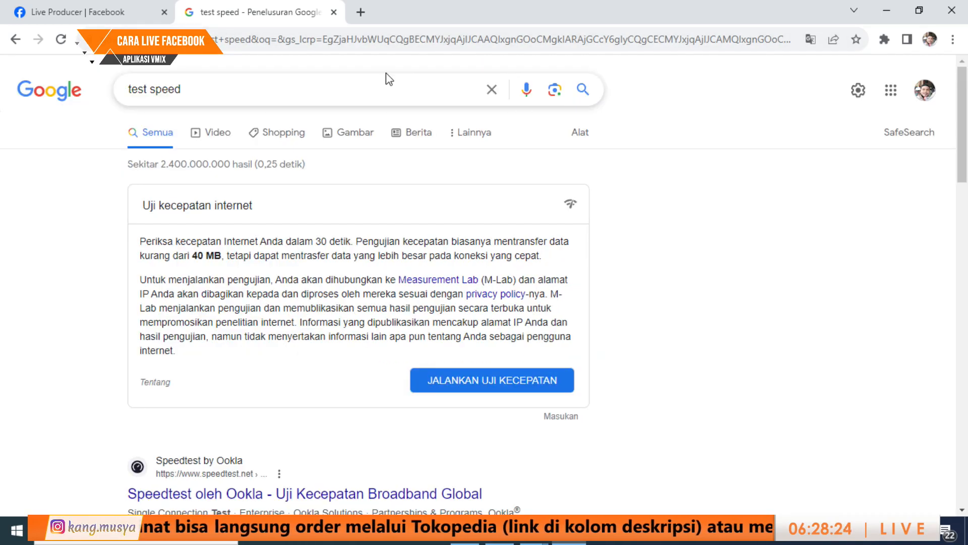
click(333, 12)
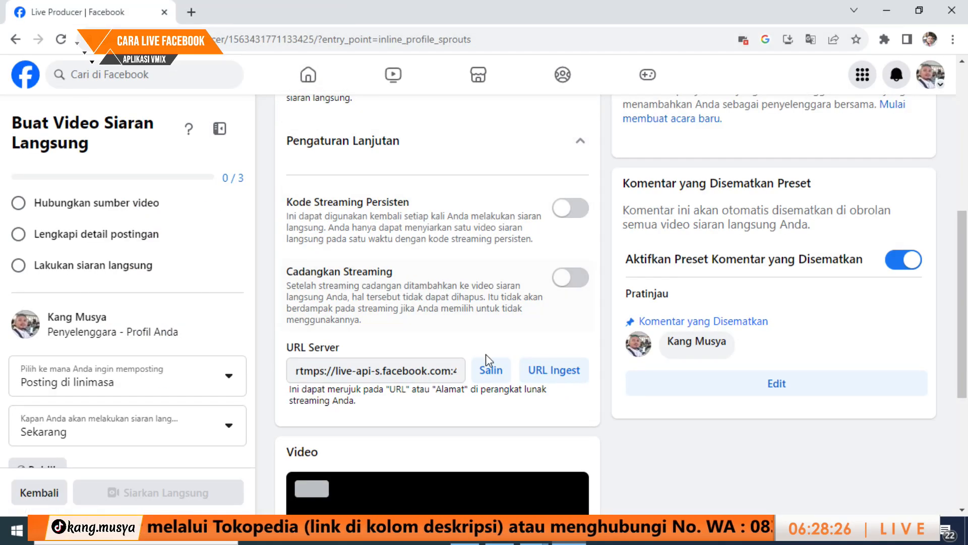
- Review the streaming key and server URL on the Facebook page, then save and close the streaming settings in vMix
scroll(413, 318, up, 7)
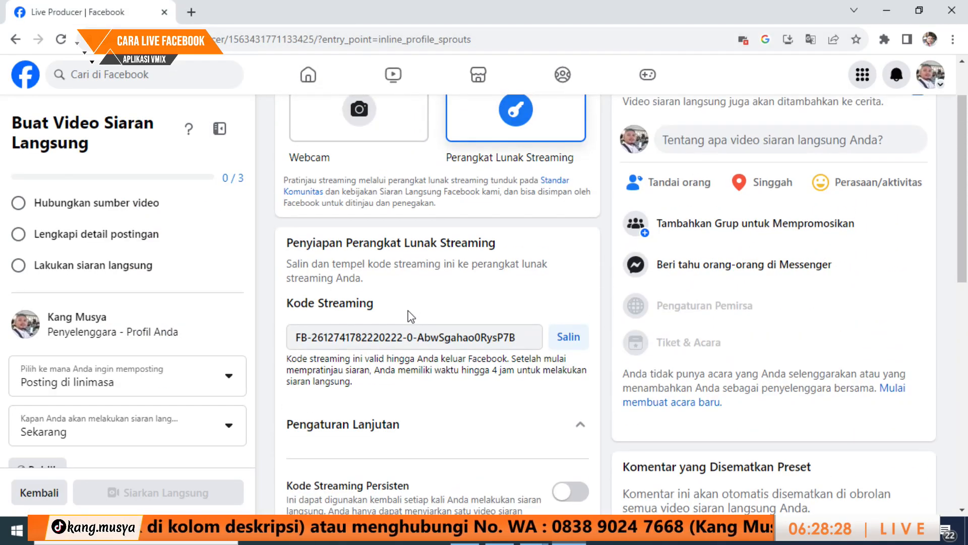
scroll(505, 444, down, 8)
click(534, 533)
click(575, 476)
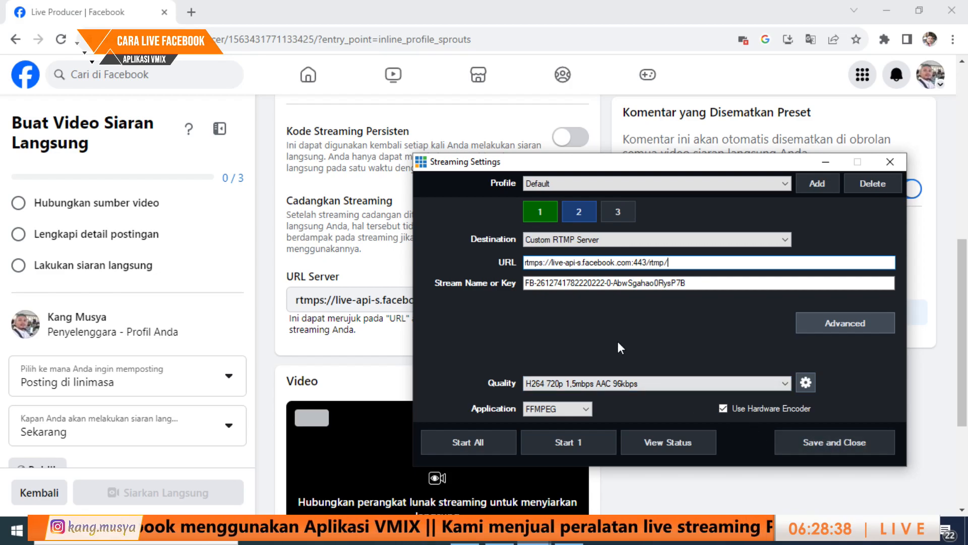
click(815, 443)
click(535, 539)
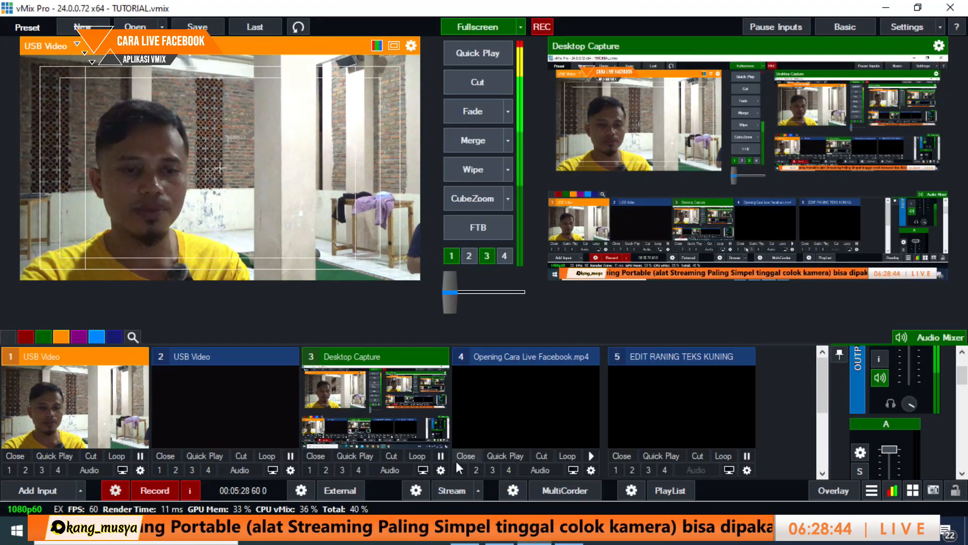
- Switch back to Facebook and title the live video post TUTORIAL CARA LIVE STREAMING DI FACEBOOK
click(569, 537)
scroll(592, 304, up, 8)
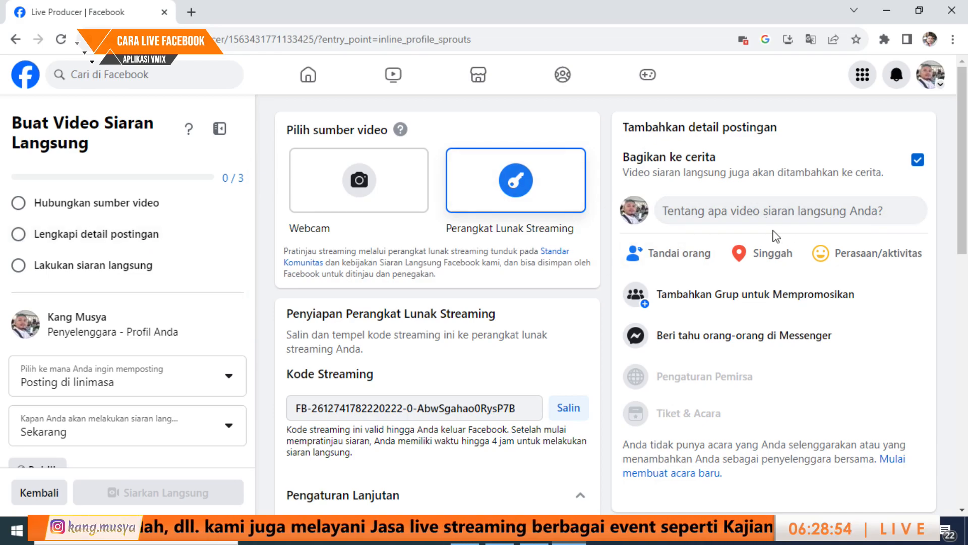
click(752, 212)
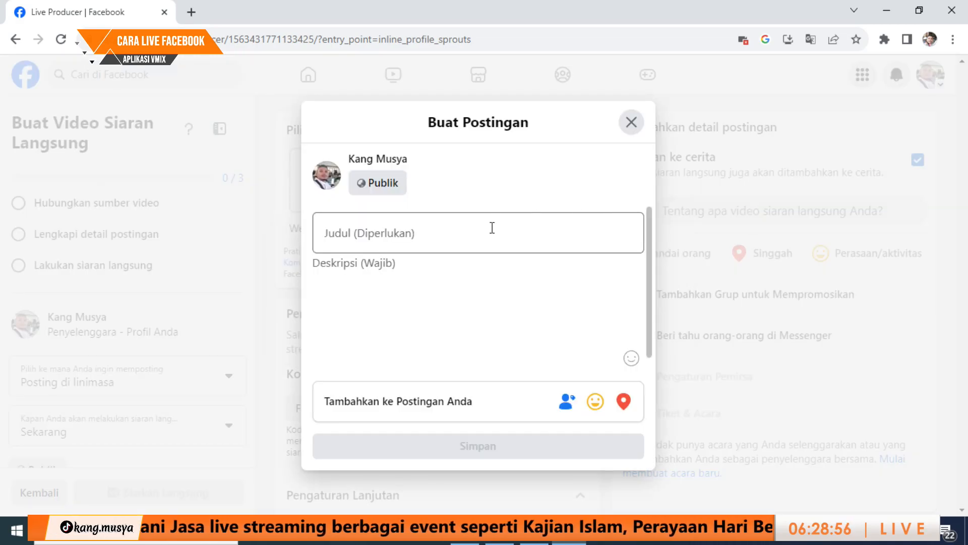
click(492, 230)
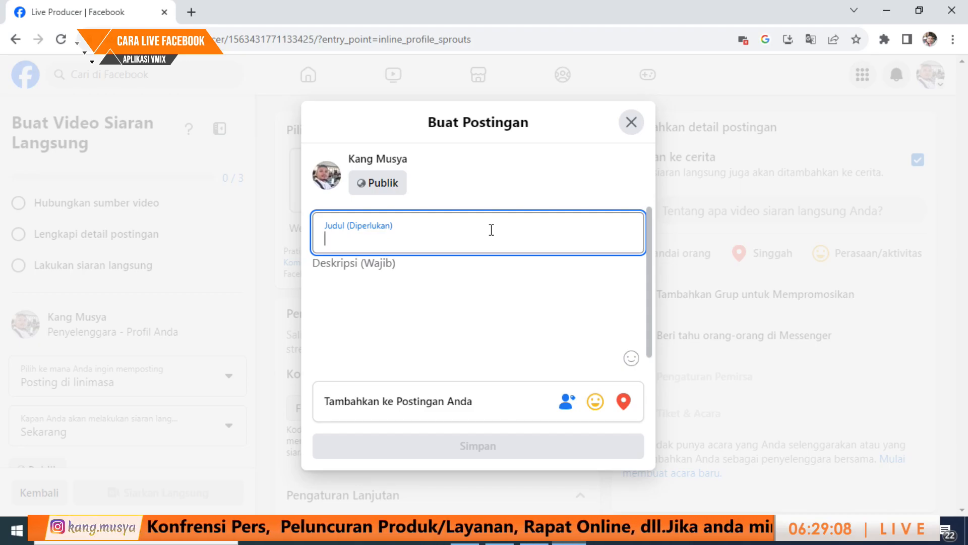
text(T)
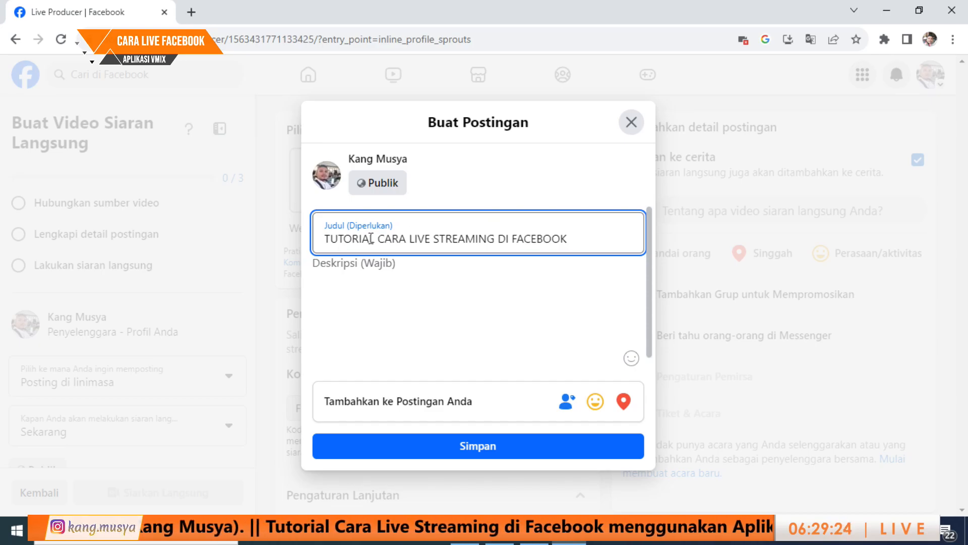
- Enter the description "Pada video kali ini saya akan membuat video tentang cara live streaming di Facebook menggunakan aplikasi VMIX" and save the post details
click(505, 304)
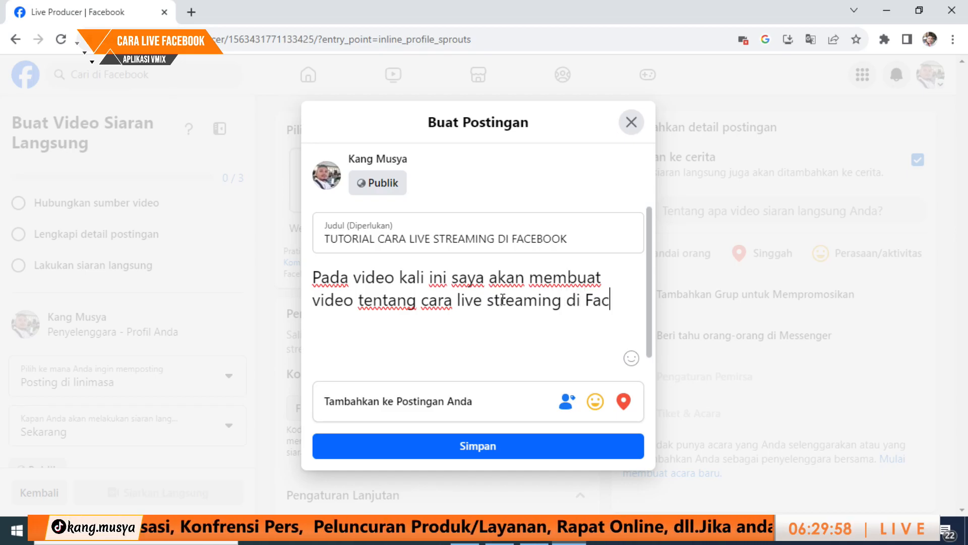
text(ook menggunakan aplikasi VMIX)
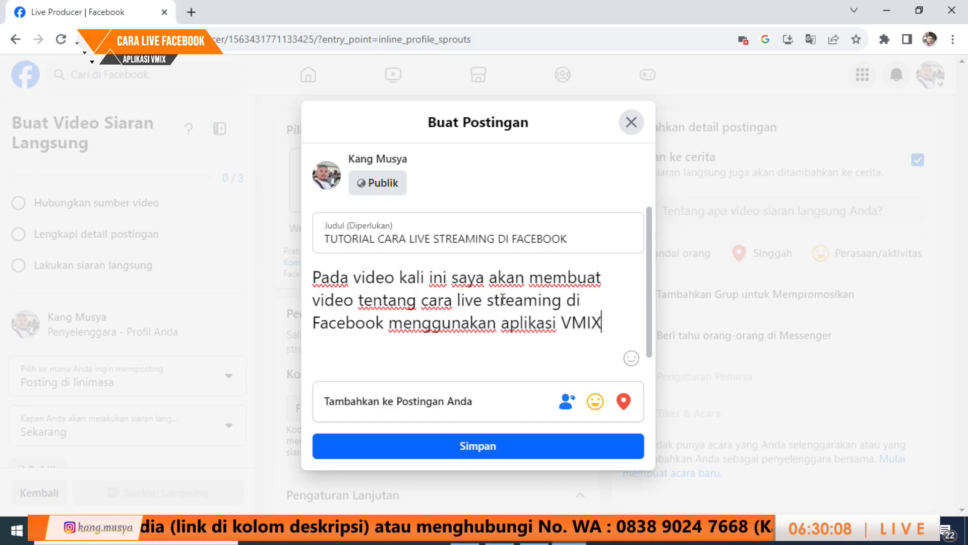
click(516, 247)
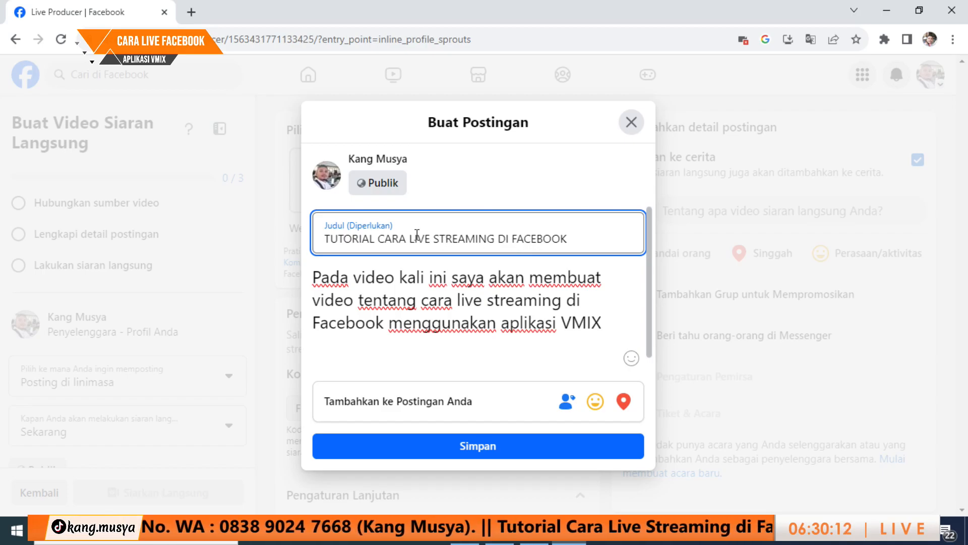
click(487, 287)
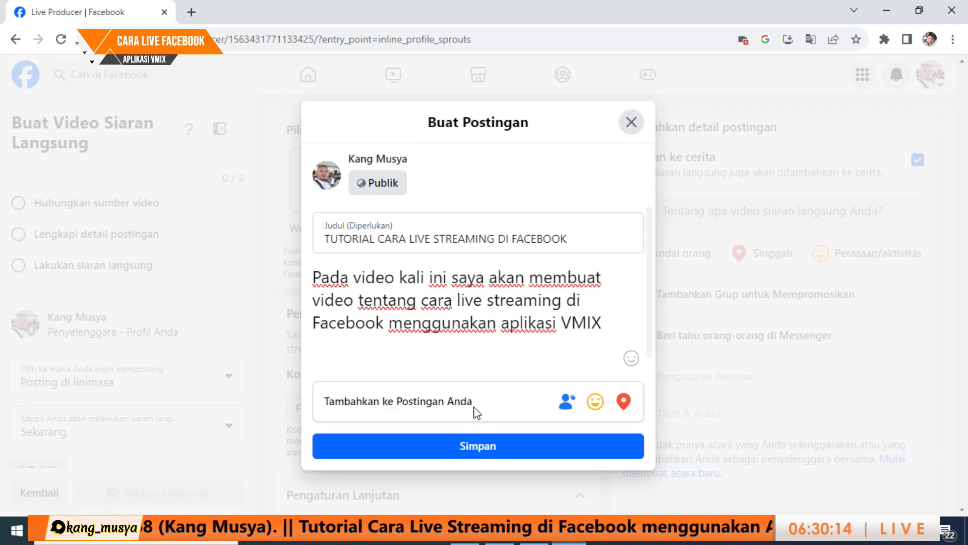
click(491, 449)
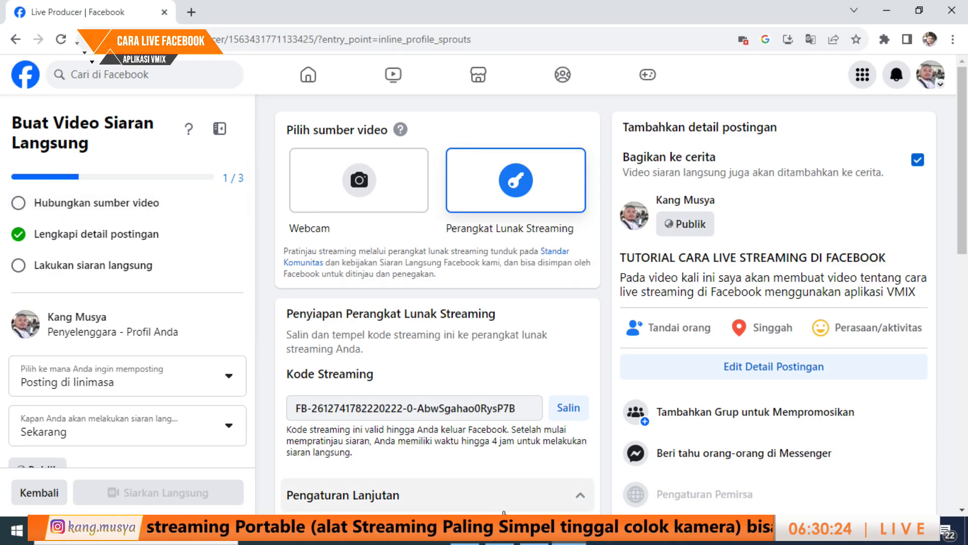
- Switch to vMix, check the URL and stream key in the streaming settings, and save and close them
key(alt+Tab)
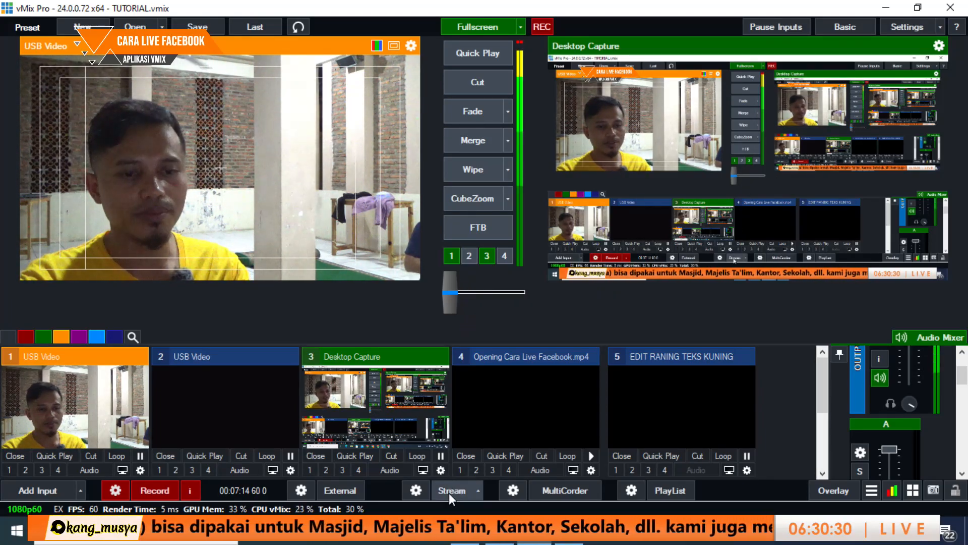
click(416, 489)
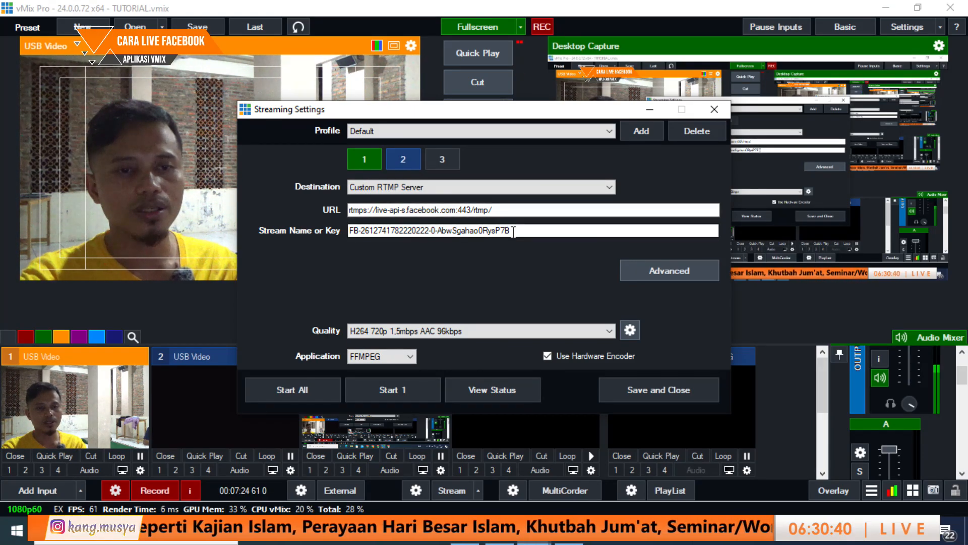
click(646, 391)
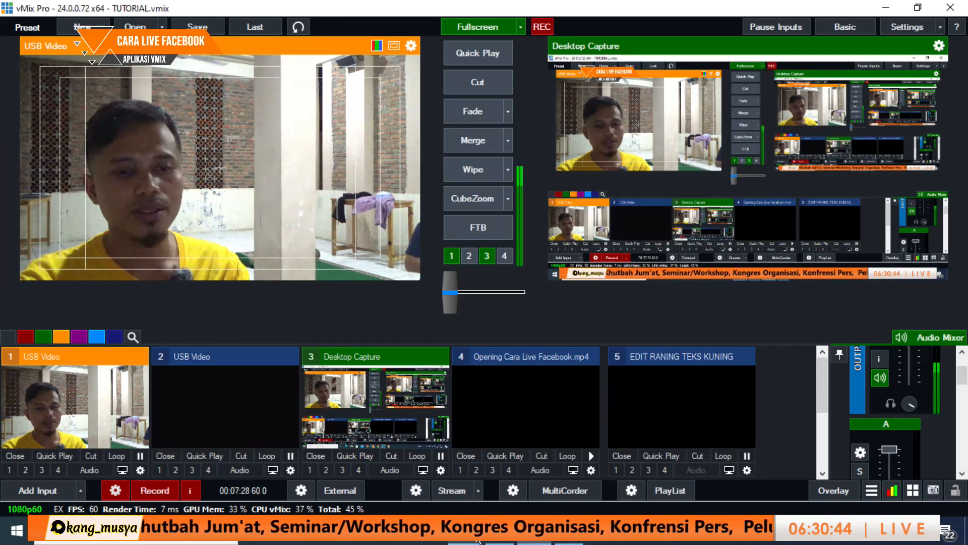
- Reopen the streaming settings, compare the stream key with the Kode Streaming on Facebook, and return to the main vMix window
click(416, 488)
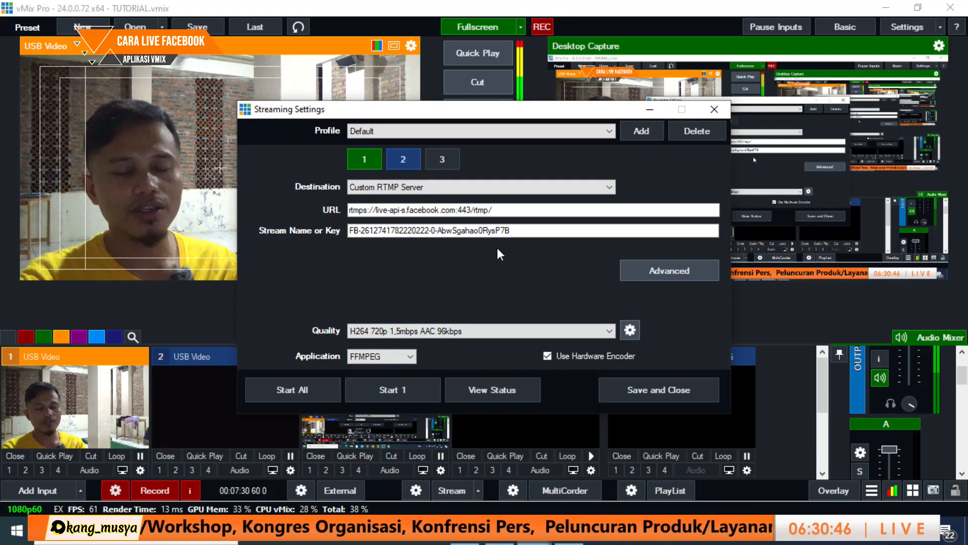
click(535, 230)
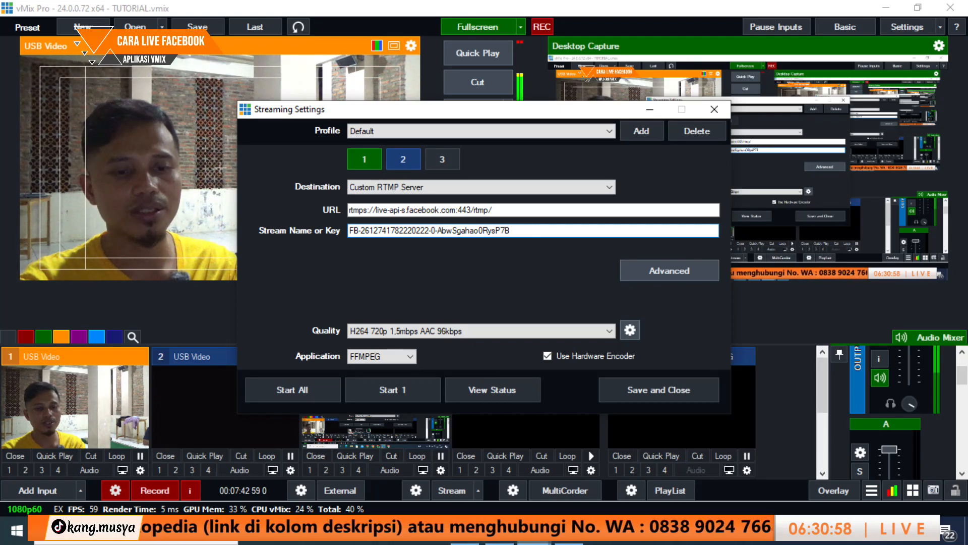
key(alt+Tab)
click(567, 407)
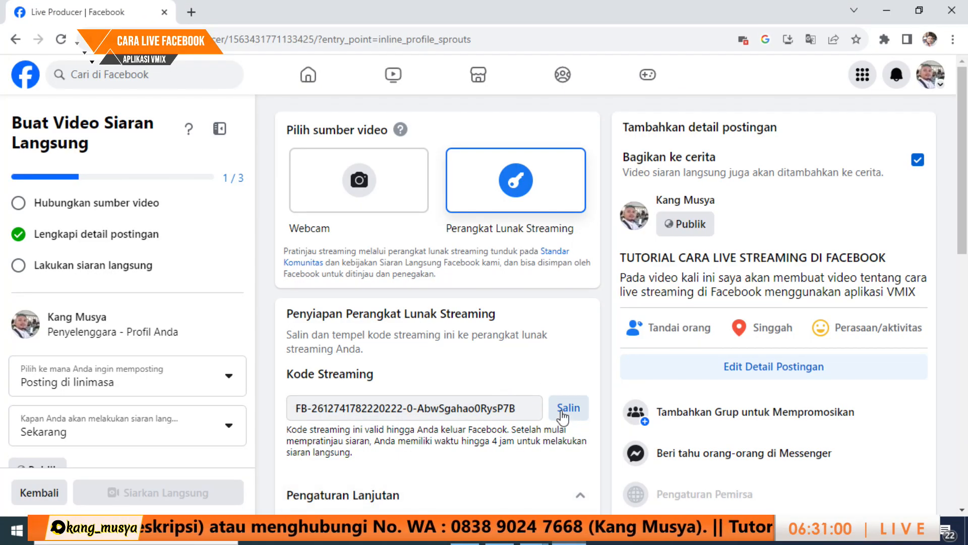
click(535, 542)
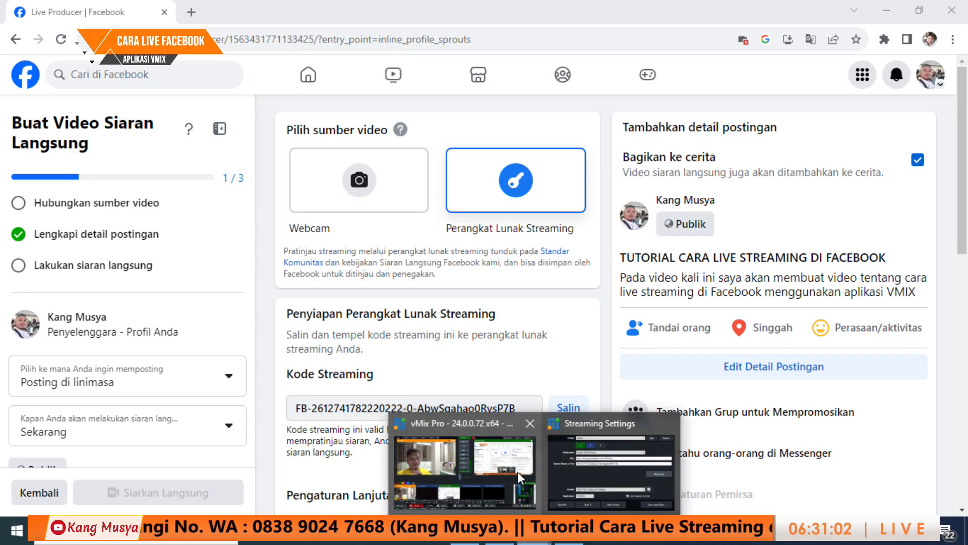
click(517, 471)
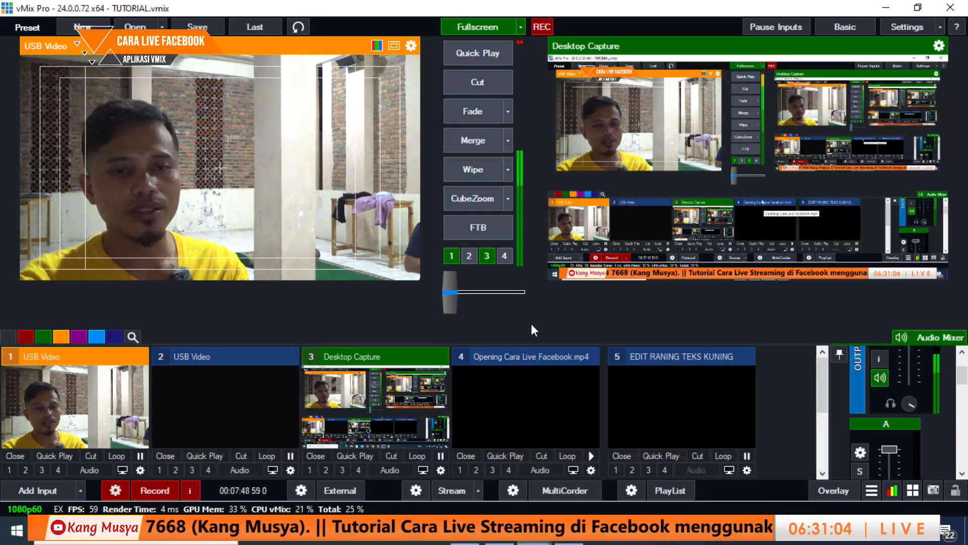
- Switch to Facebook, copy the Kode Streaming, check it against the stream key in vMix's streaming settings, and close the settings
click(569, 471)
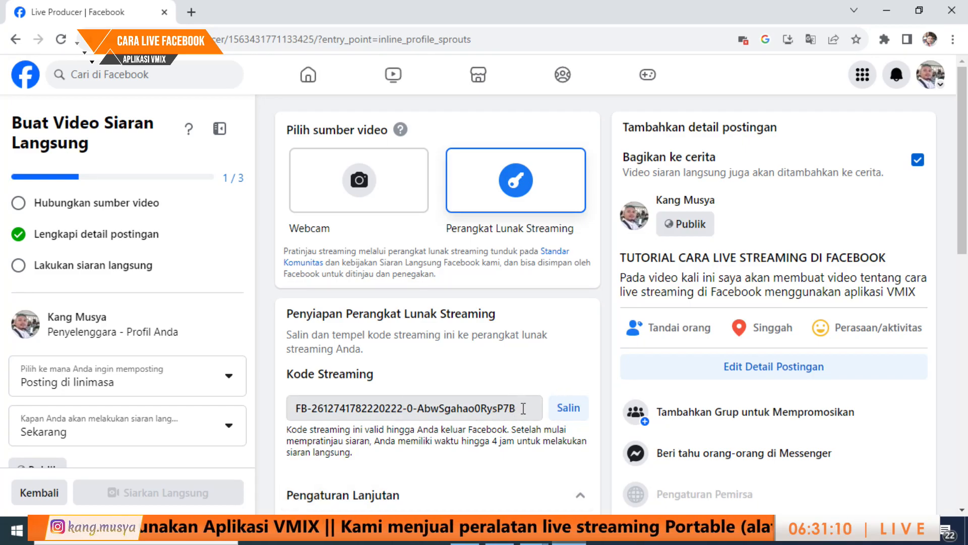
click(570, 408)
click(573, 465)
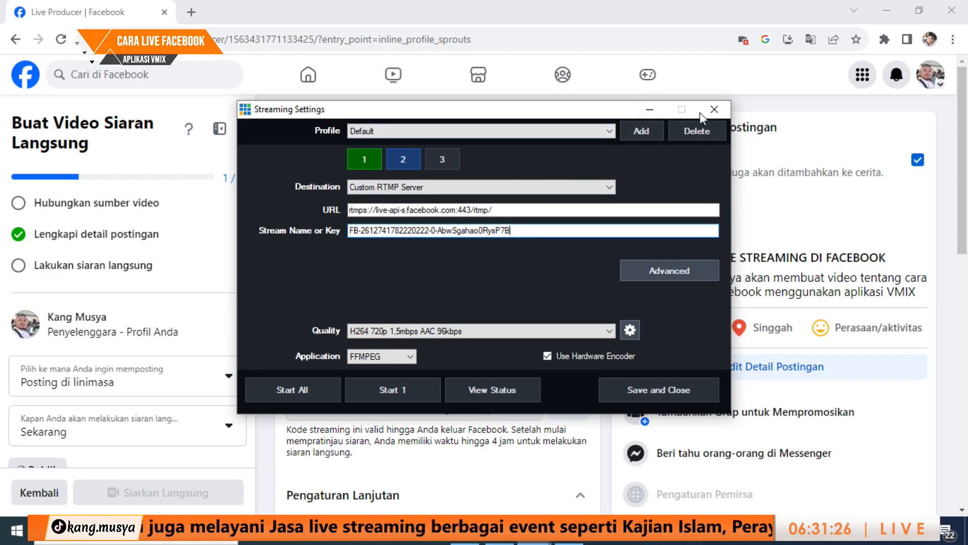
click(714, 109)
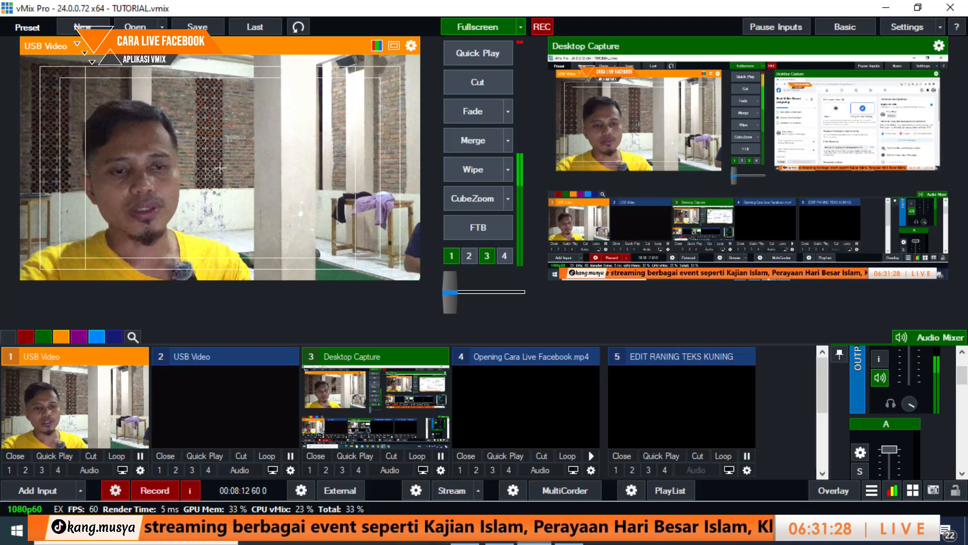
- Reopen vMix's streaming settings and clear the URL and the stream name or key of stream 2
click(459, 541)
click(417, 489)
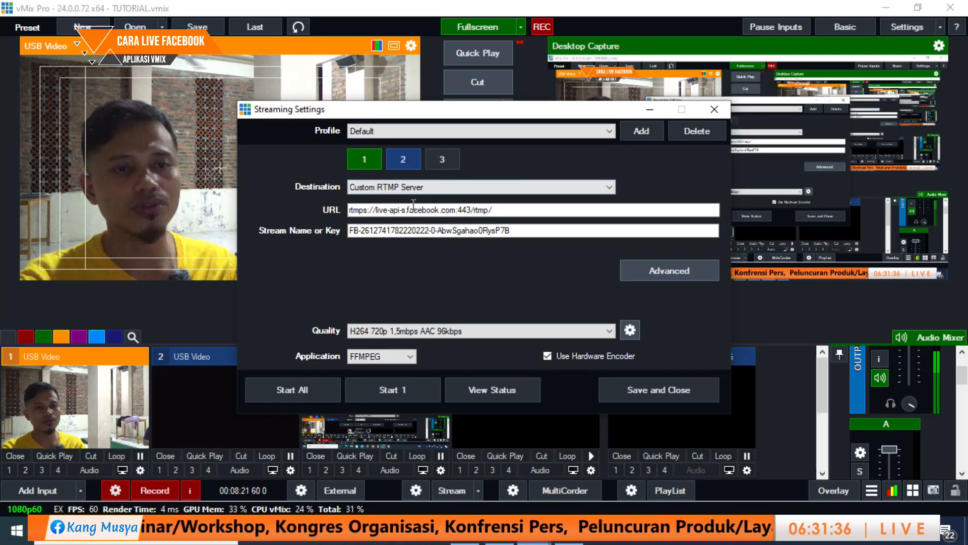
click(403, 160)
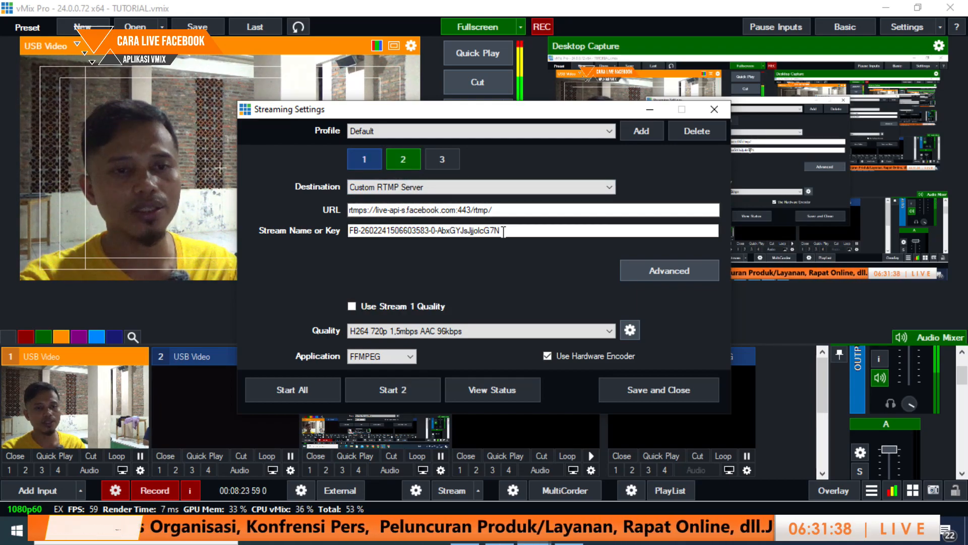
drag(521, 230, 262, 230)
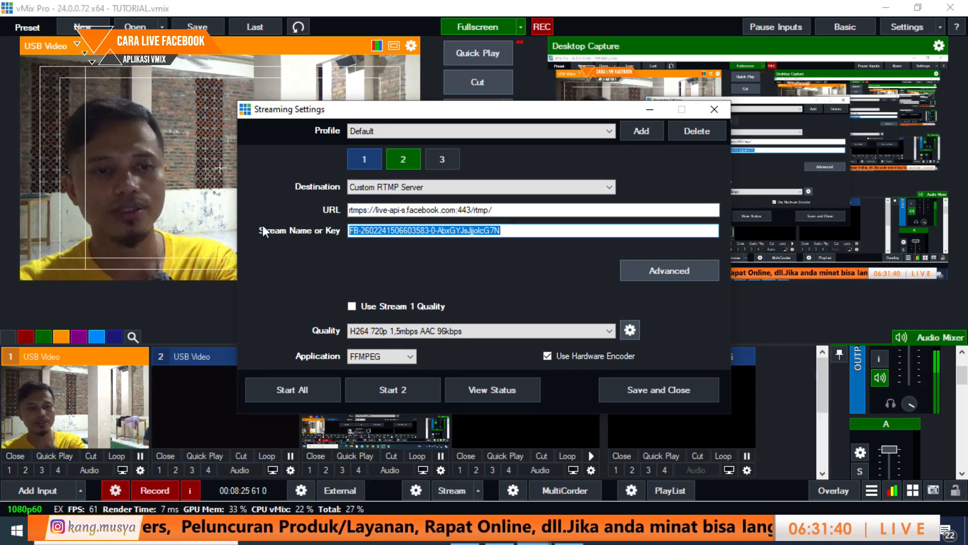
key(BackSpace)
drag(492, 210, 292, 211)
key(BackSpace)
click(430, 230)
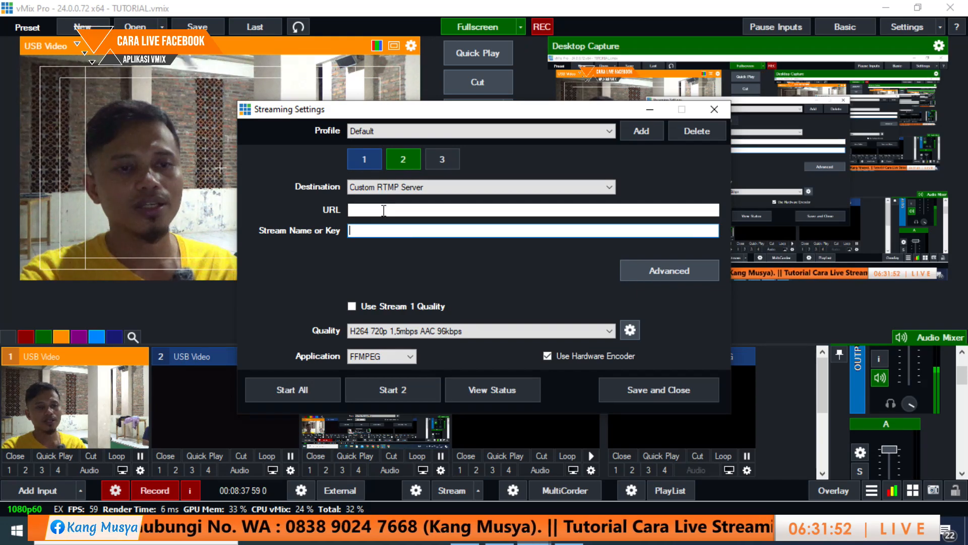
- Set the destination of stream 2 to None, check streams 1 and 3, and close the streaming settings
click(446, 161)
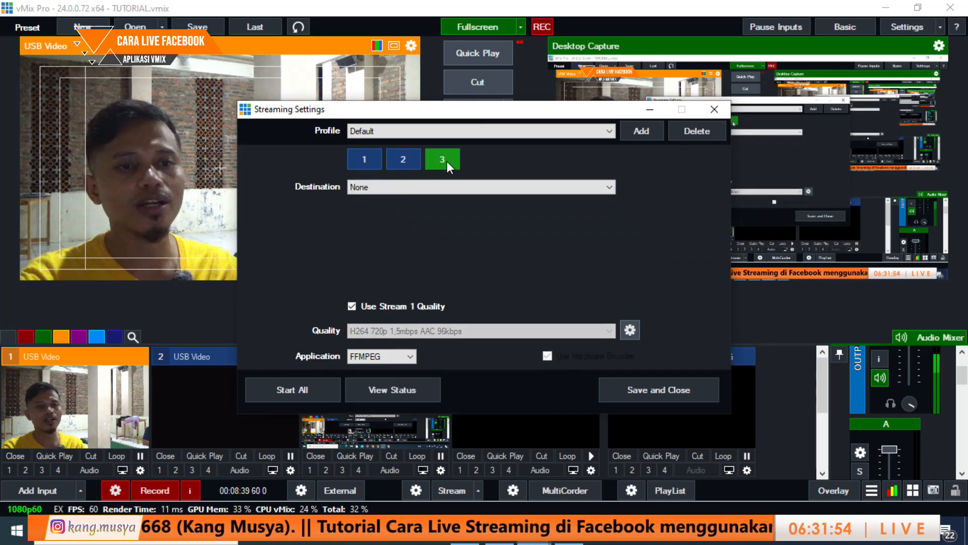
click(359, 159)
click(404, 158)
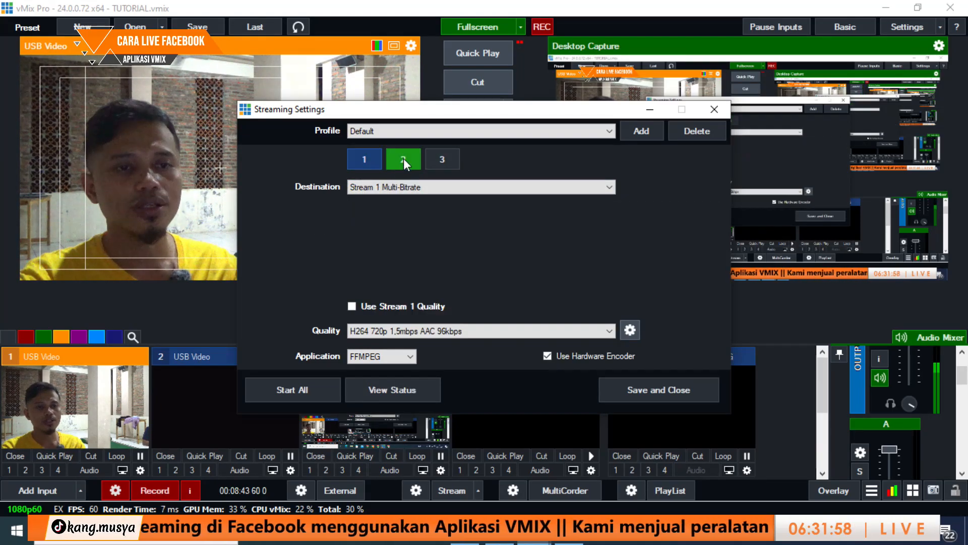
click(441, 161)
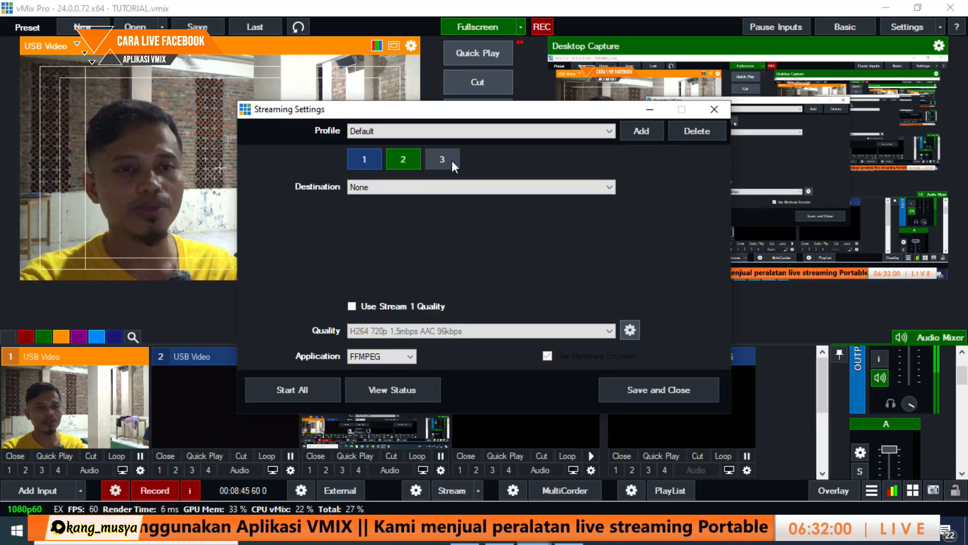
click(362, 156)
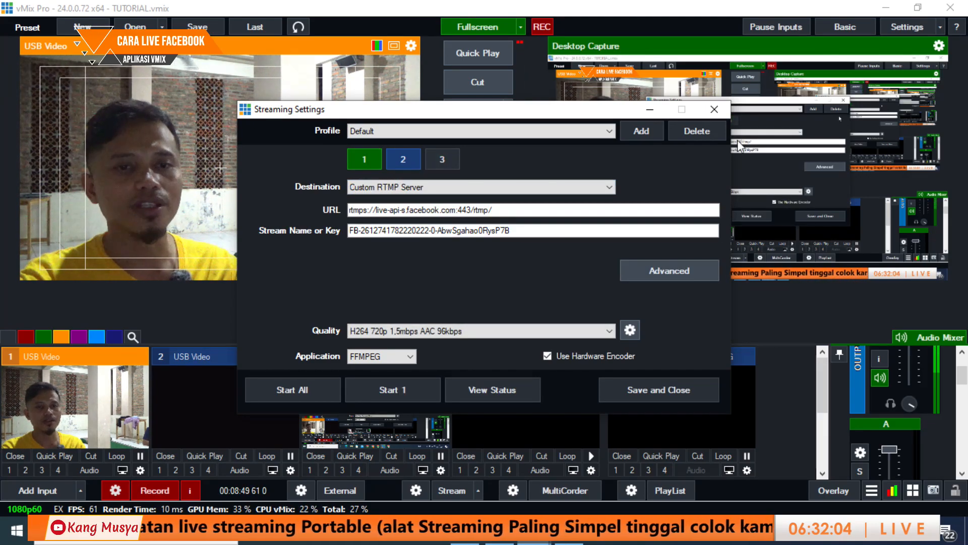
click(715, 111)
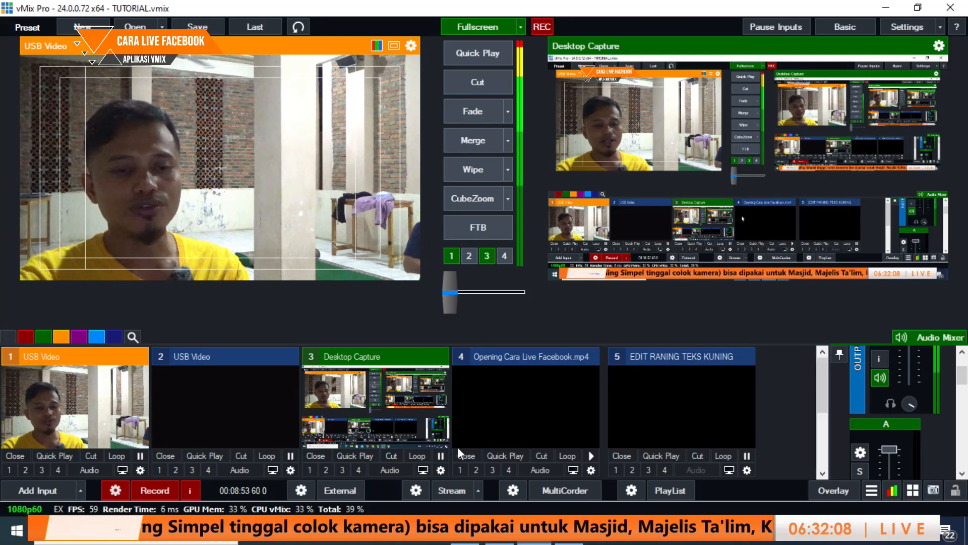
- Start streaming from vMix, then switch to Facebook and check the incoming video preview
click(443, 489)
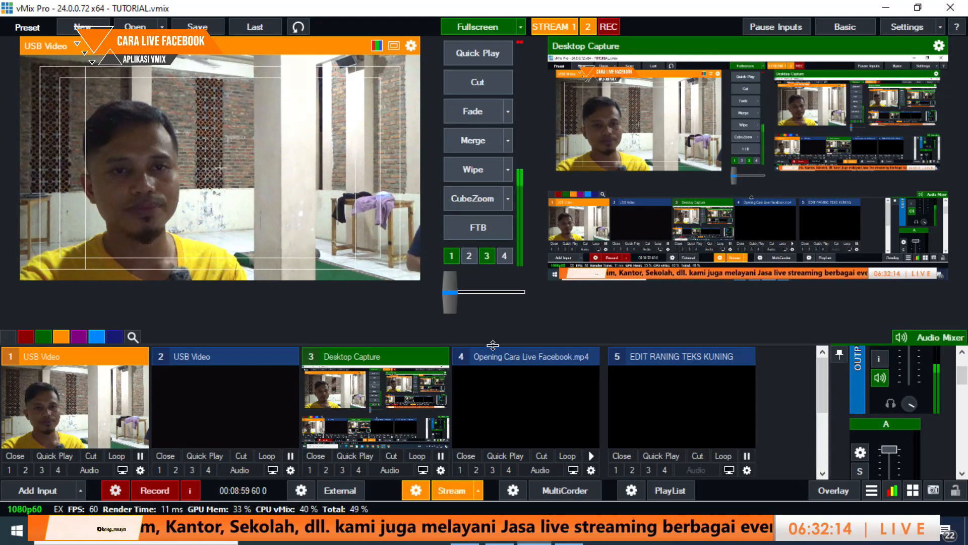
click(615, 275)
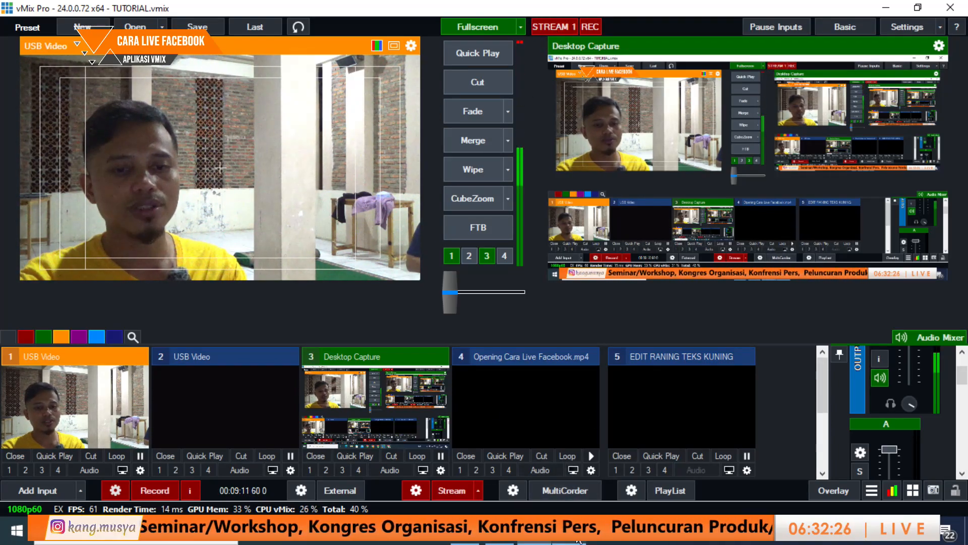
click(575, 532)
scroll(397, 330, down, 1)
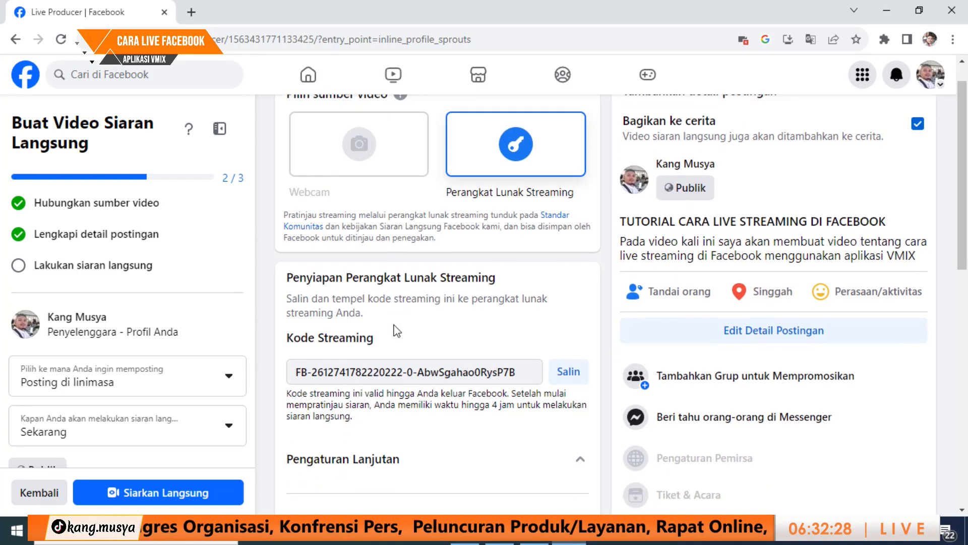
scroll(397, 331, down, 10)
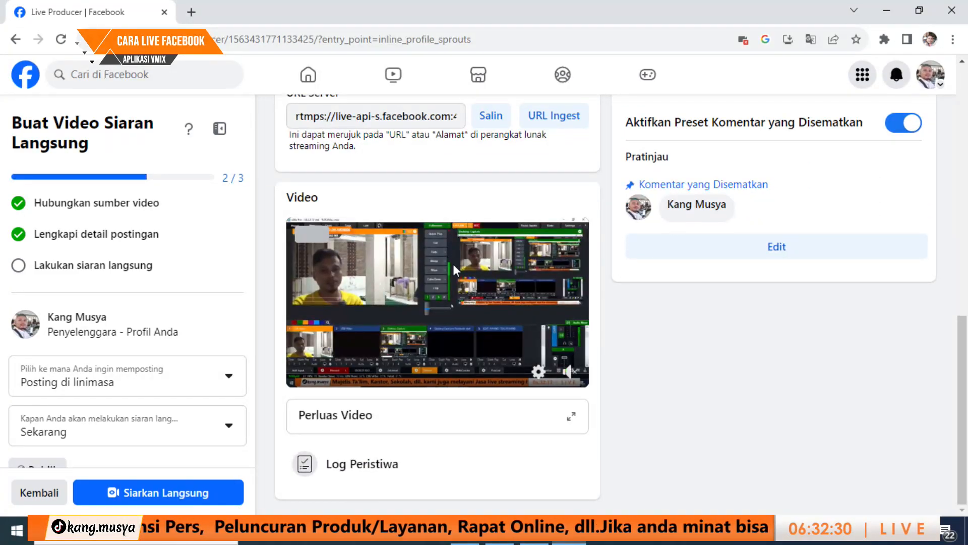
- Check vMix once more, return to Facebook, and start the live broadcast
click(545, 542)
click(566, 540)
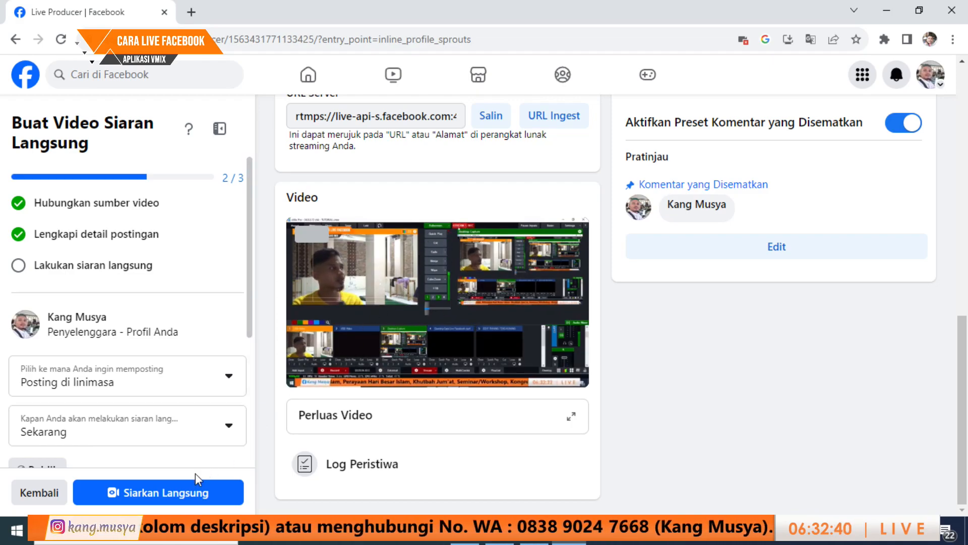
click(190, 492)
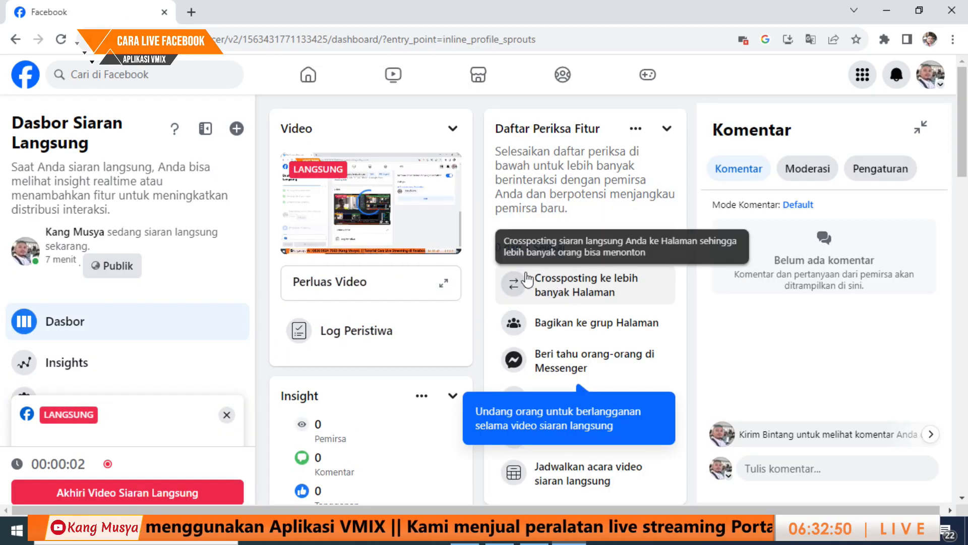
- Switch to vMix to check the running stream, then return to the Facebook live dashboard
click(534, 532)
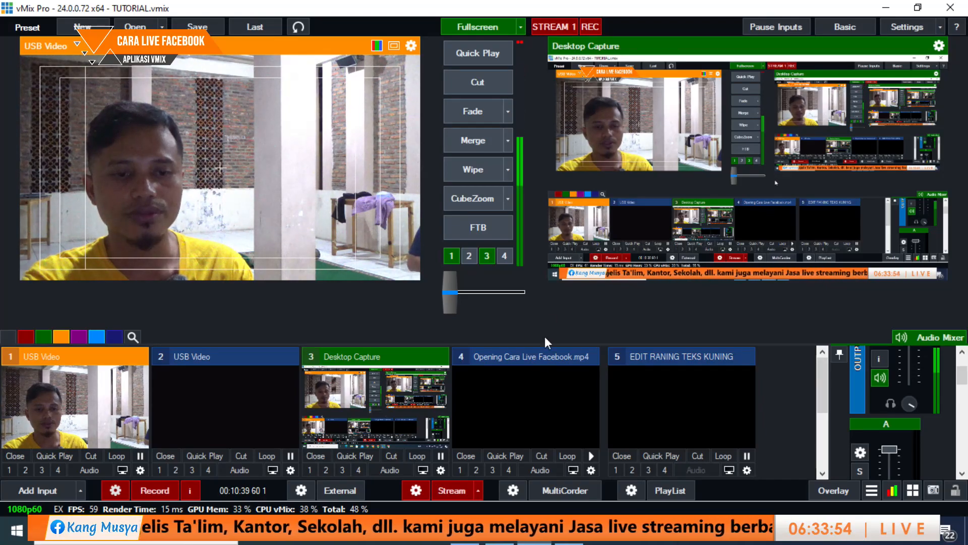
click(574, 539)
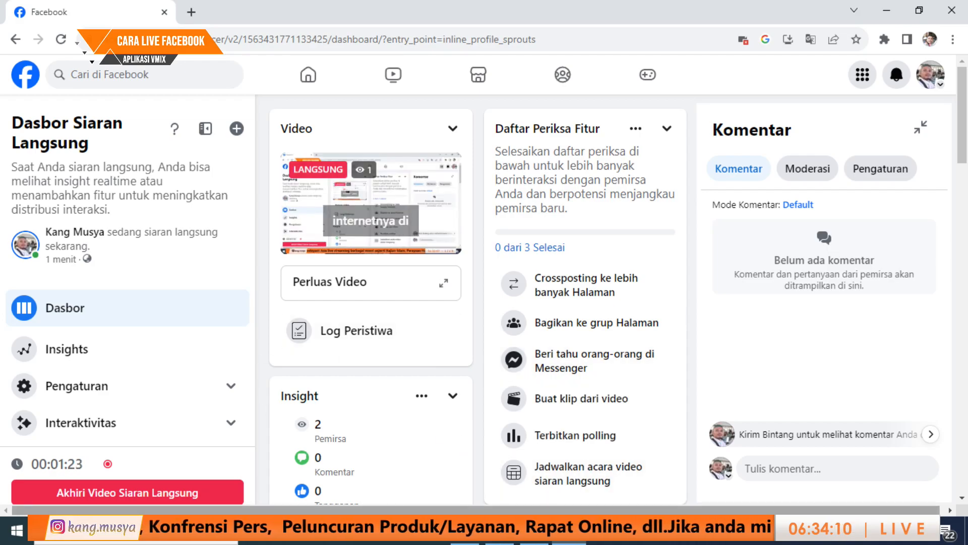
- Switch to vMix and put Opening Cara Live Facebook.mp4 on the live output with Quick Play
click(534, 530)
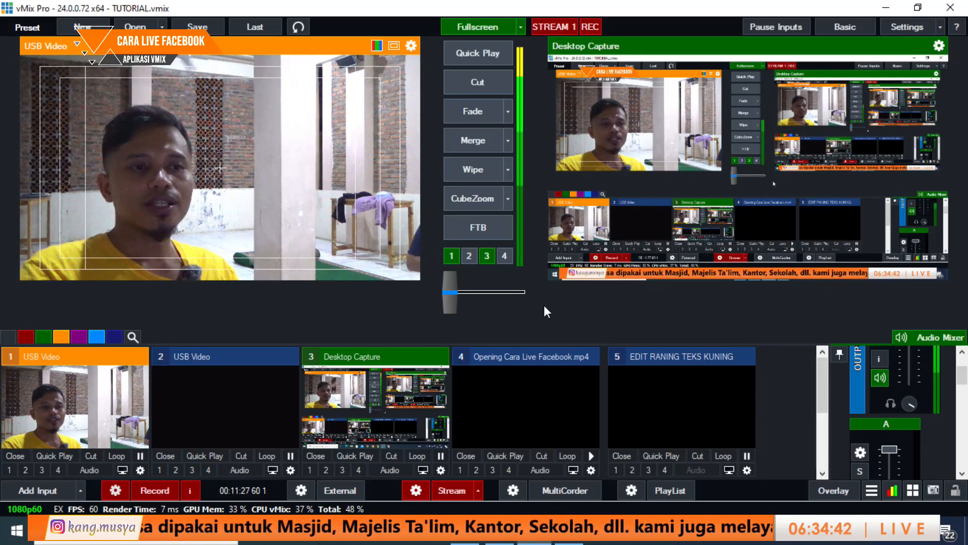
click(509, 400)
click(474, 61)
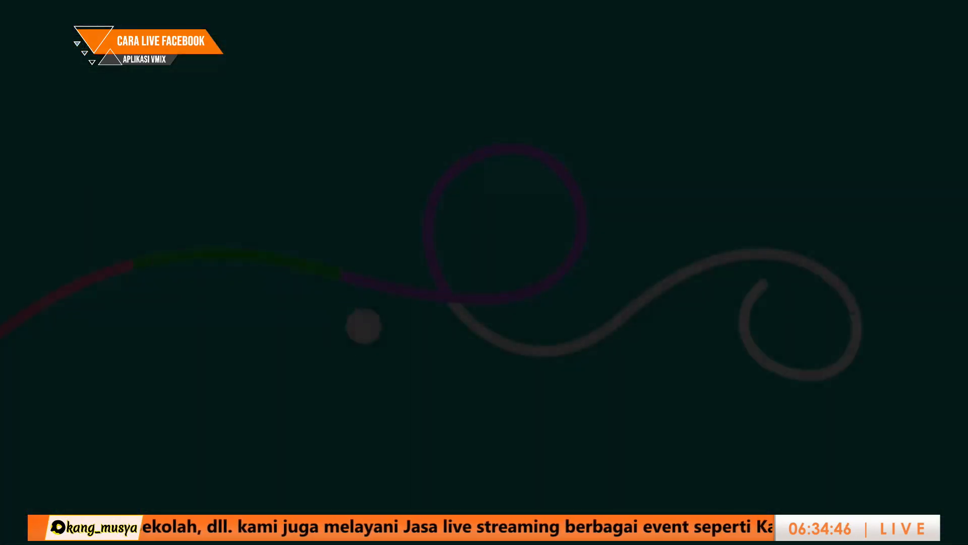